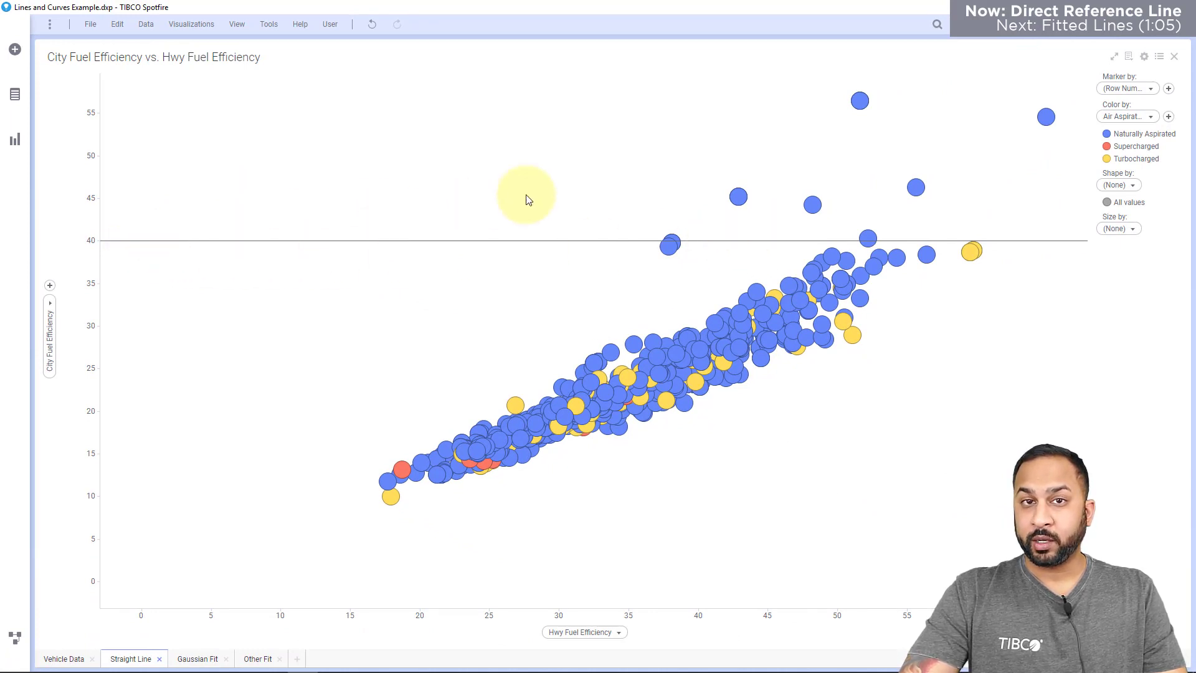
# Mark the Camry Hybrid point above the reference line, set the horizontal line on City Fuel Efficiency to 30.5, and clear the marking
pyautogui.click(860, 100)
pyautogui.moveTo(794, 172); pyautogui.dragTo(823, 218)
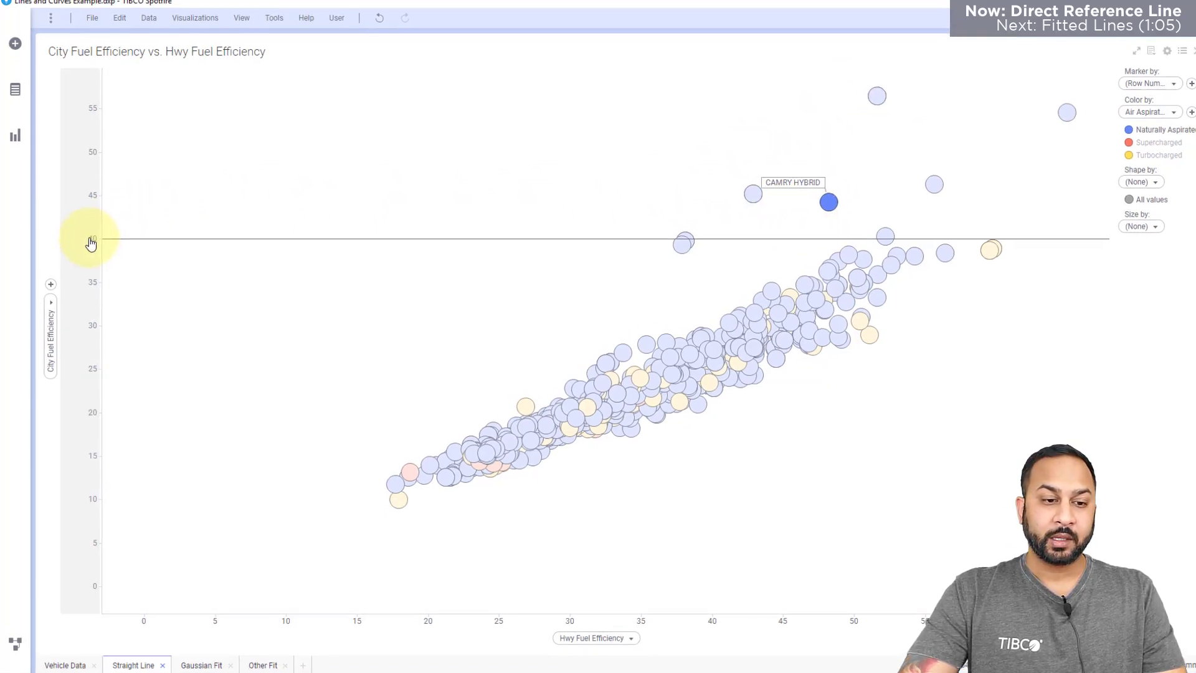
pyautogui.click(93, 240)
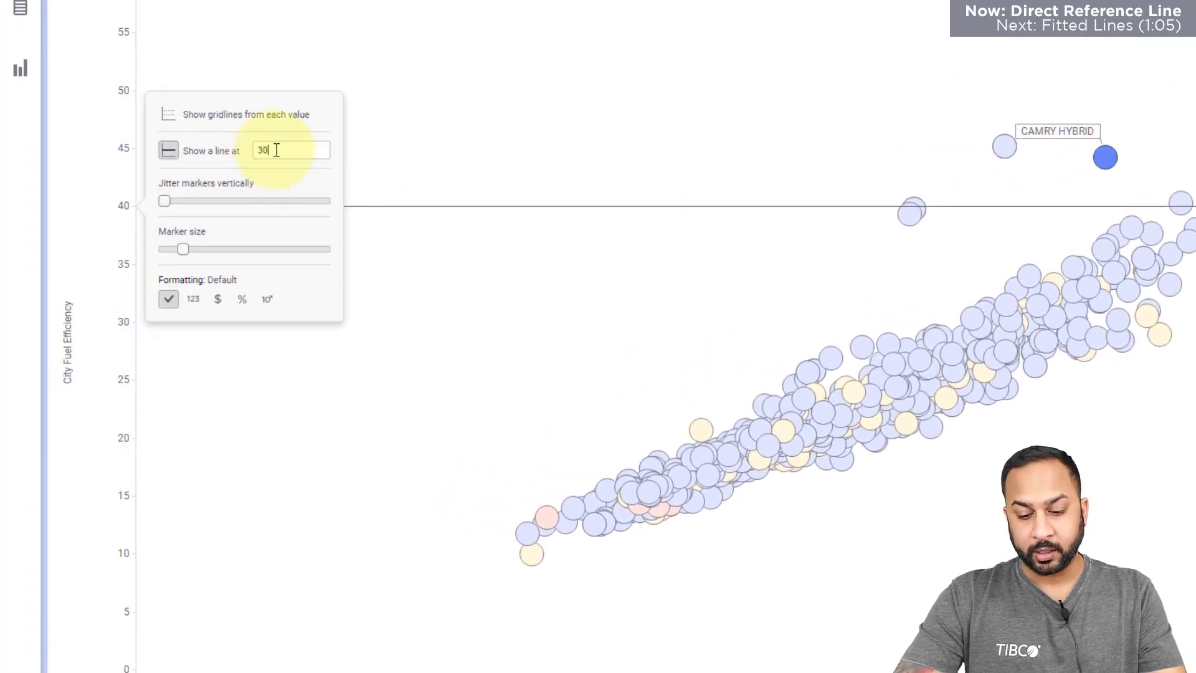
pyautogui.write('30.5')
pyautogui.press('Return')
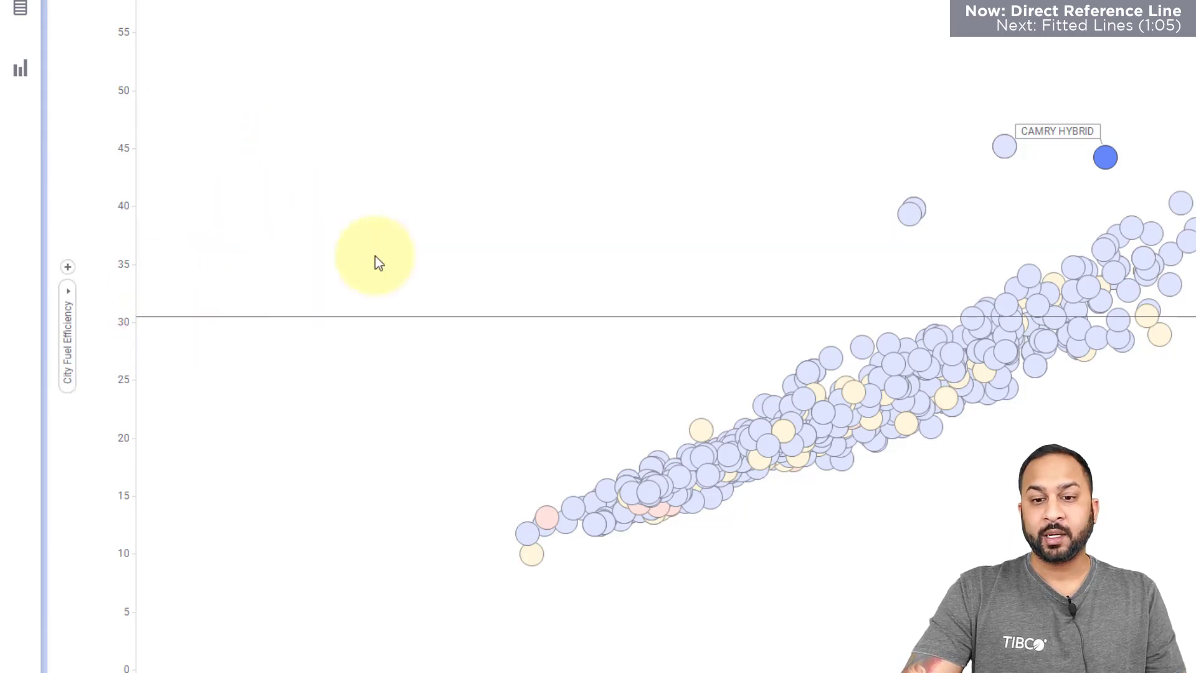
pyautogui.click(635, 259)
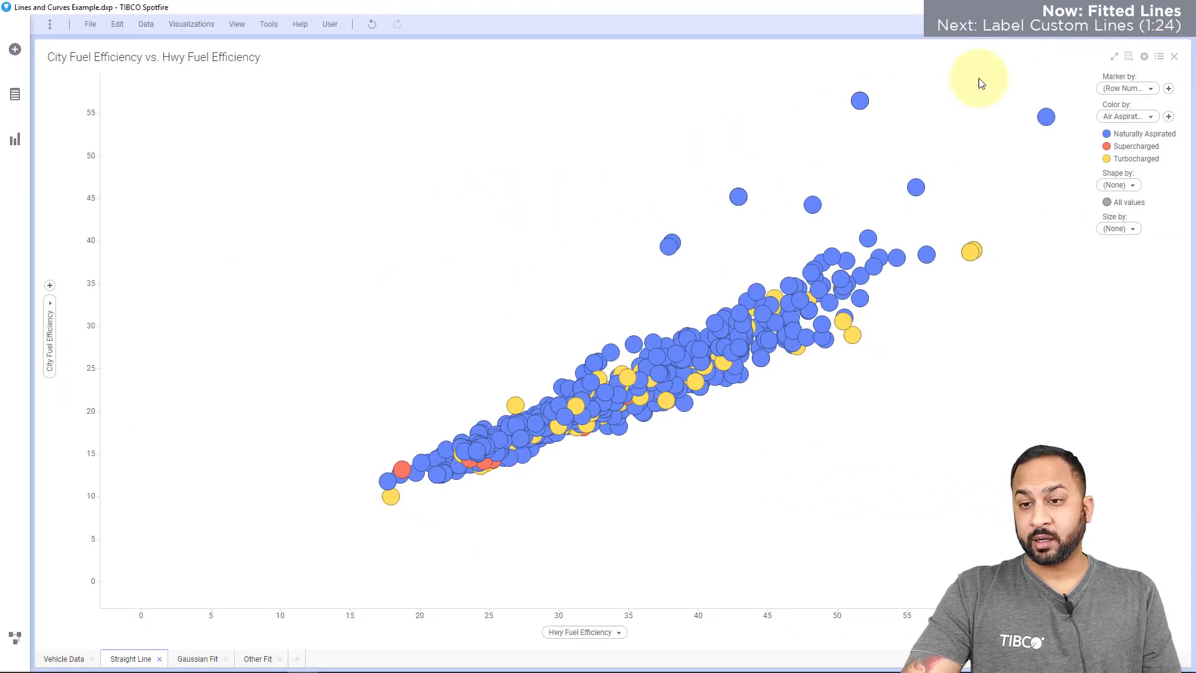
# Add a straight line fit with an automatic curve name to the scatter plot's lines and curves
pyautogui.click(1144, 60)
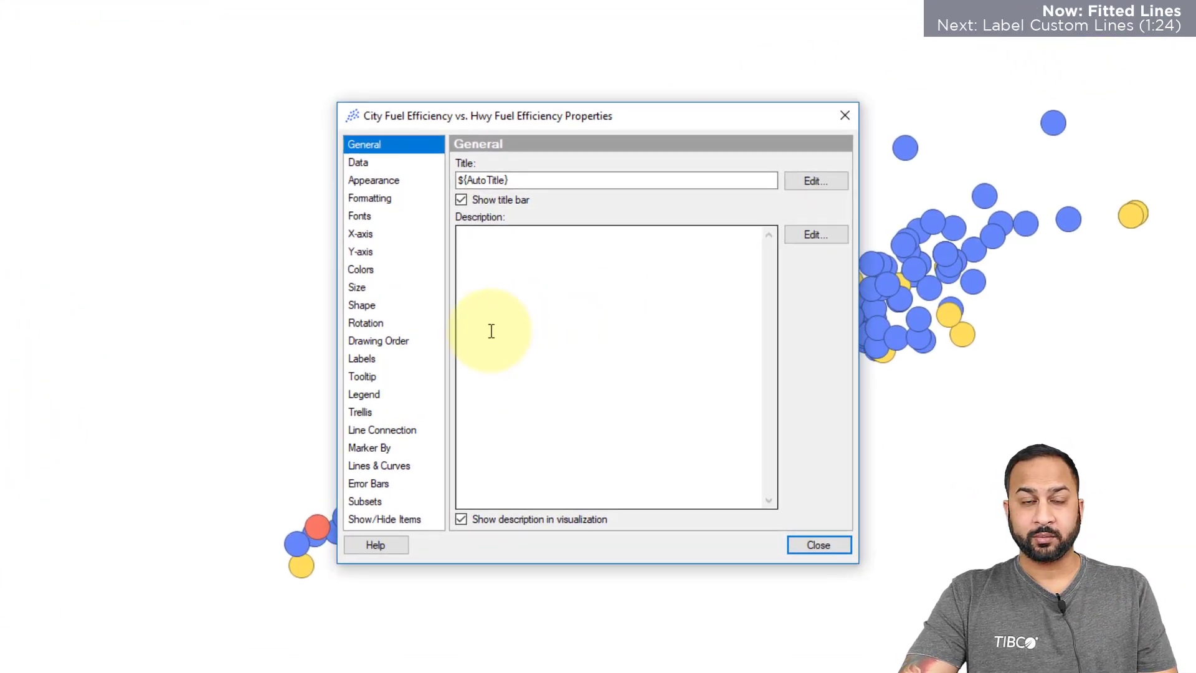
pyautogui.click(379, 467)
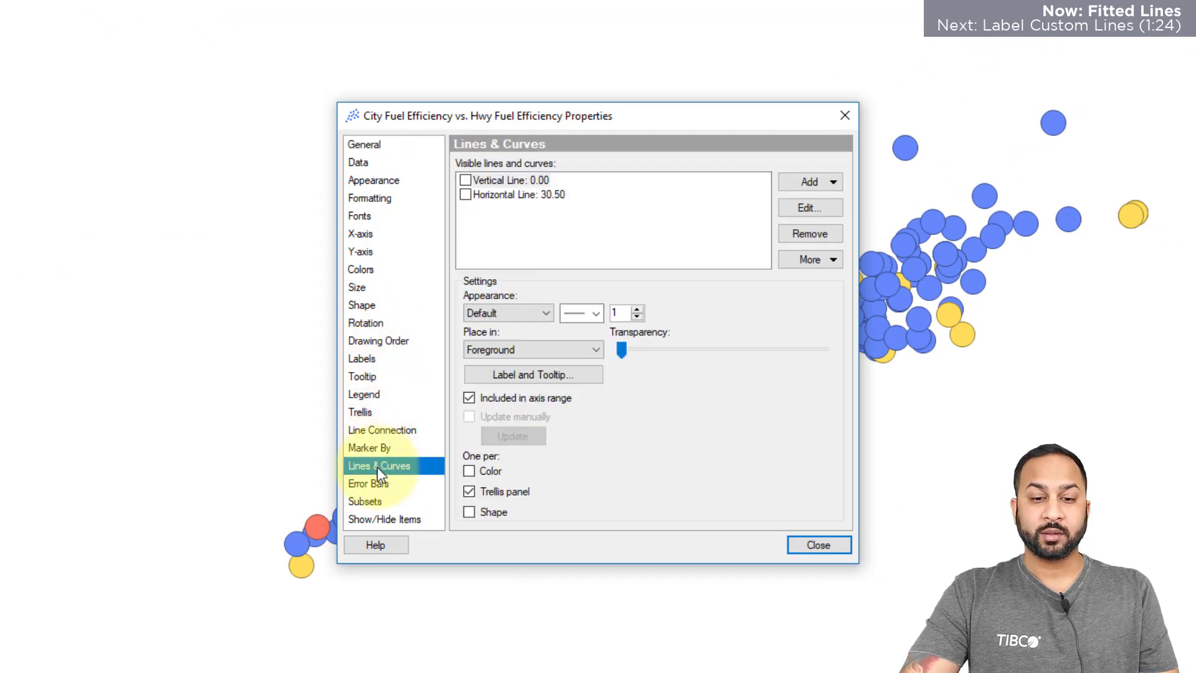
pyautogui.moveTo(453, 116); pyautogui.dragTo(209, 70)
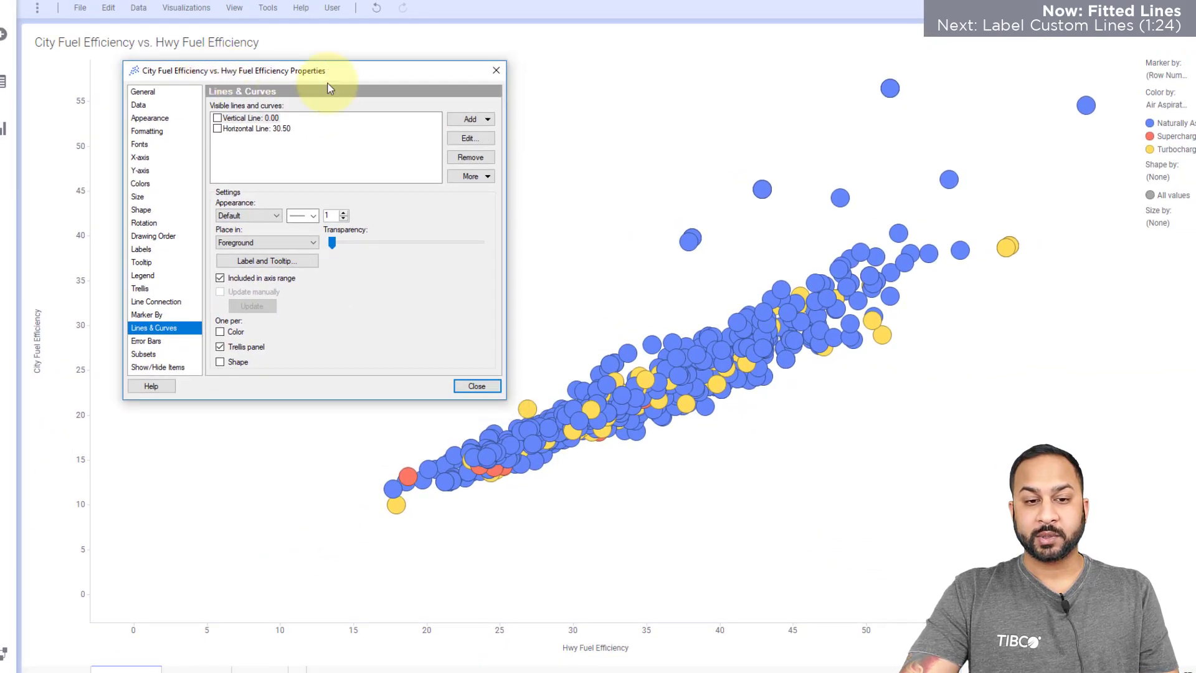
pyautogui.click(483, 122)
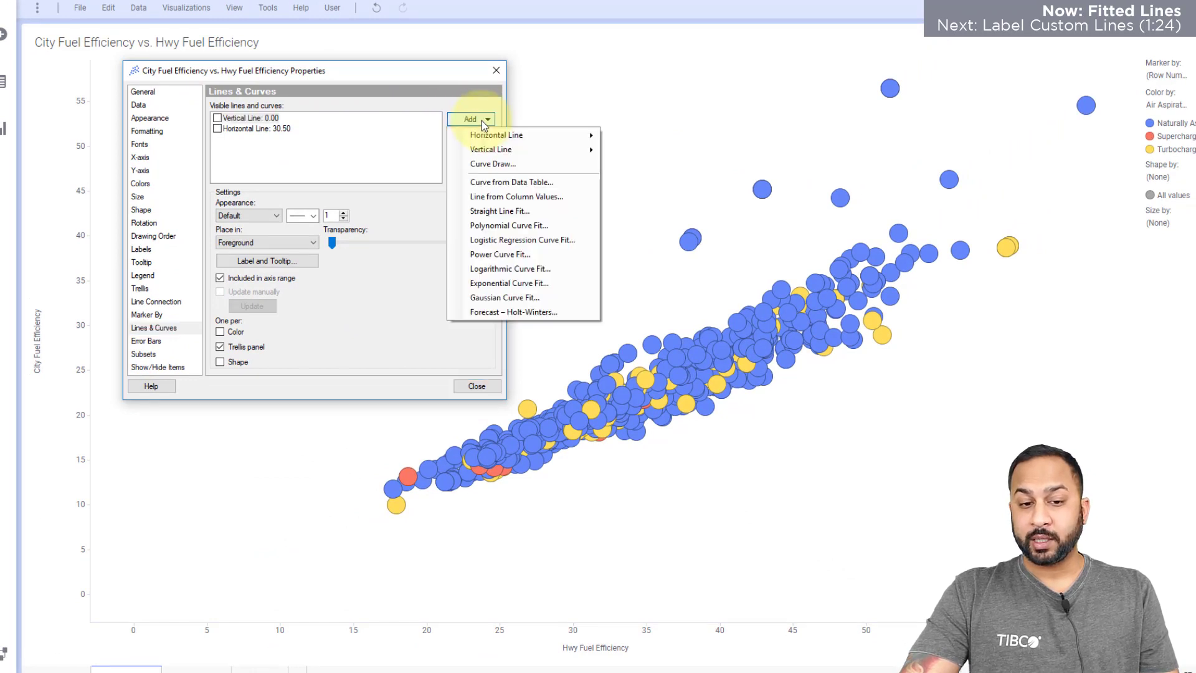
pyautogui.click(478, 215)
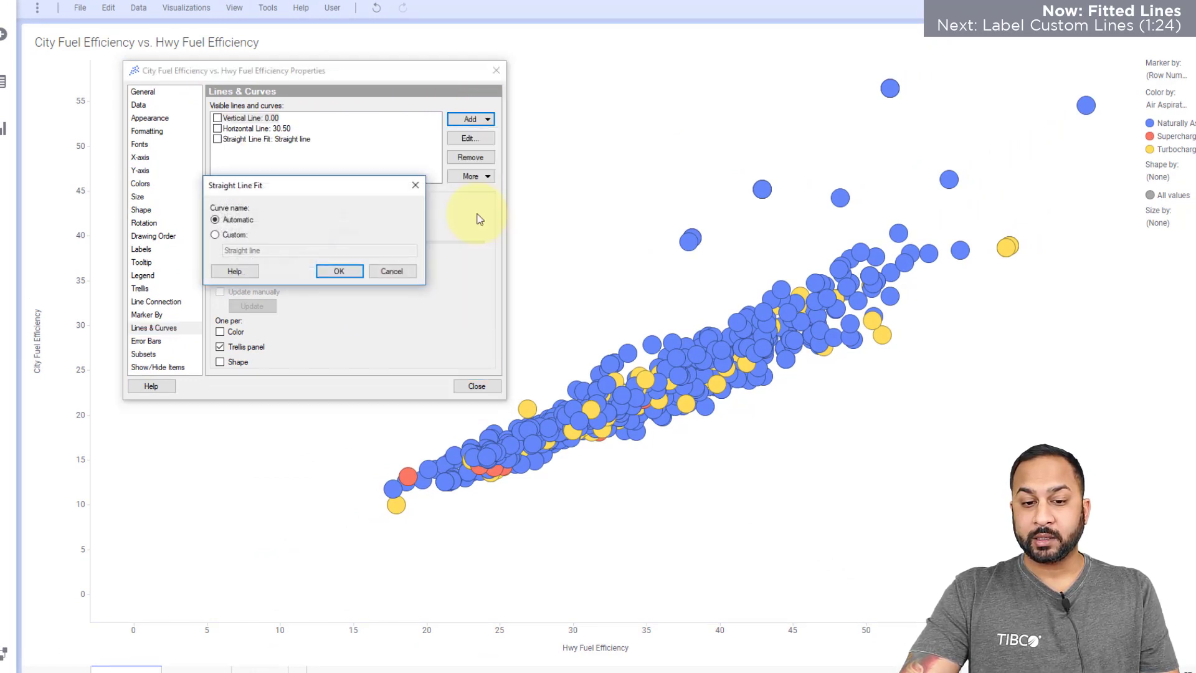
pyautogui.click(355, 273)
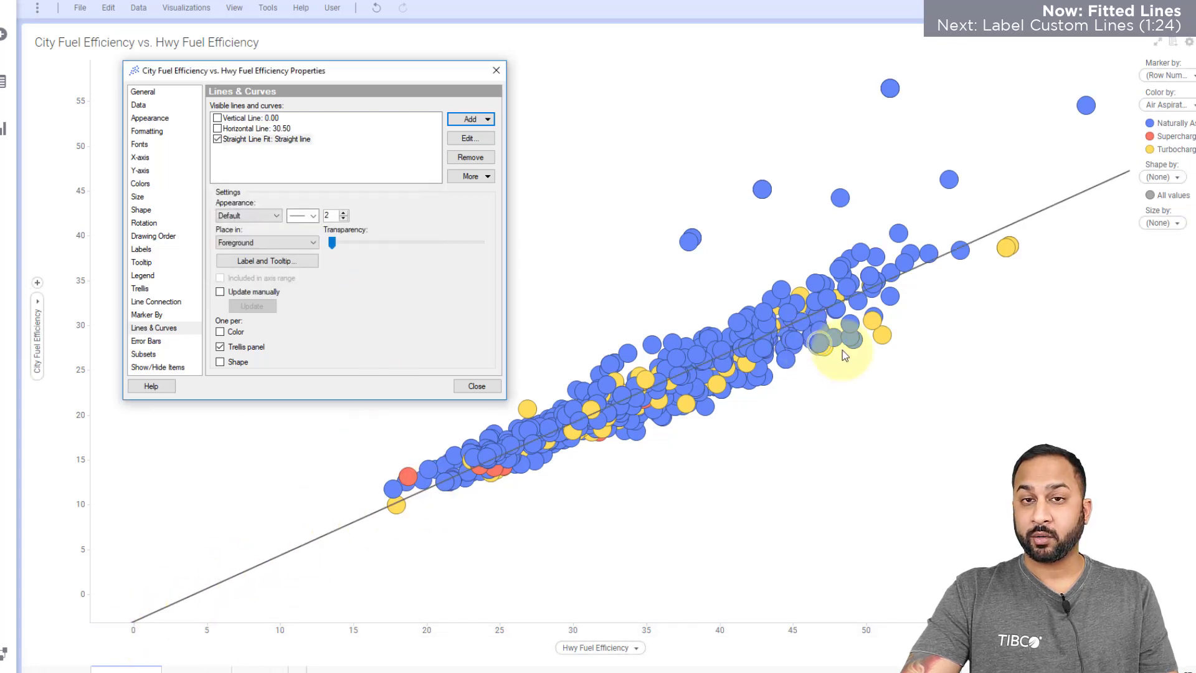
# Label the straight line fit with its curve name and its curve expression with values
pyautogui.click(282, 258)
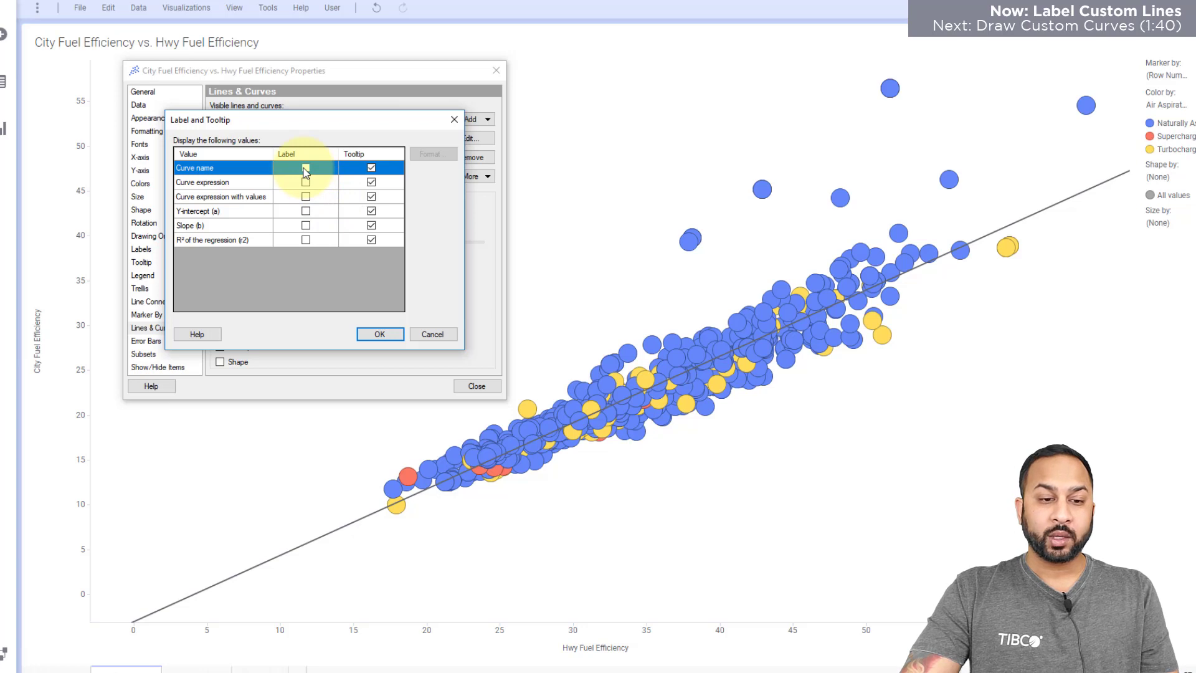
pyautogui.click(305, 198)
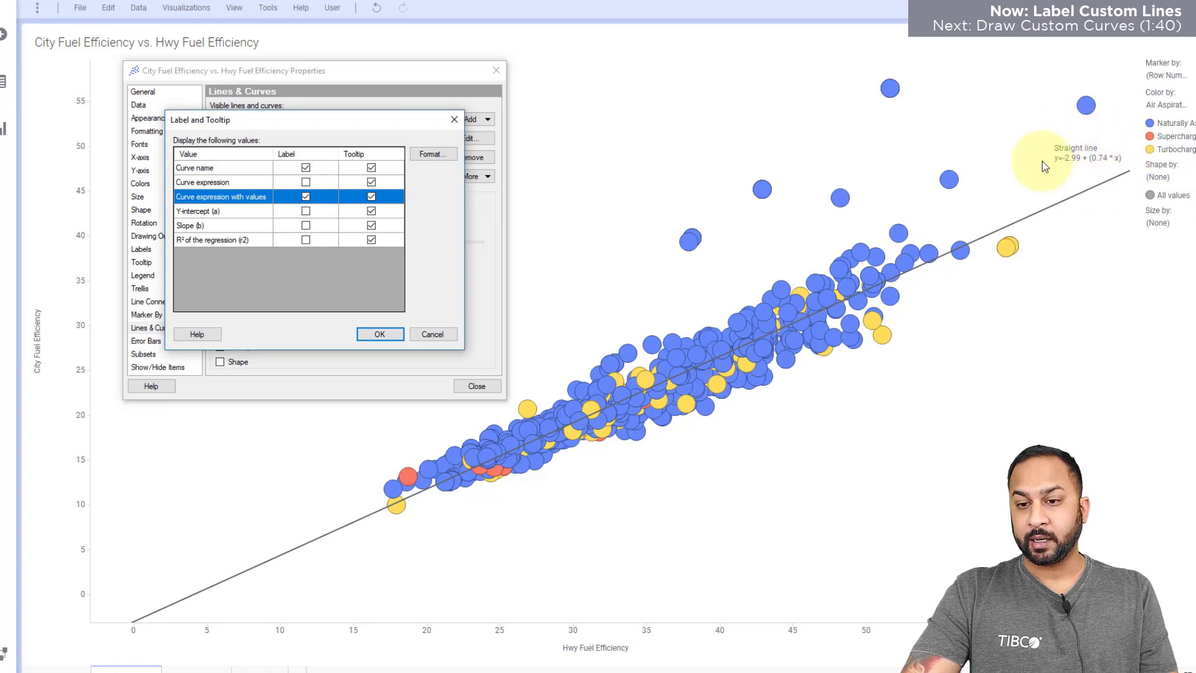
pyautogui.click(380, 334)
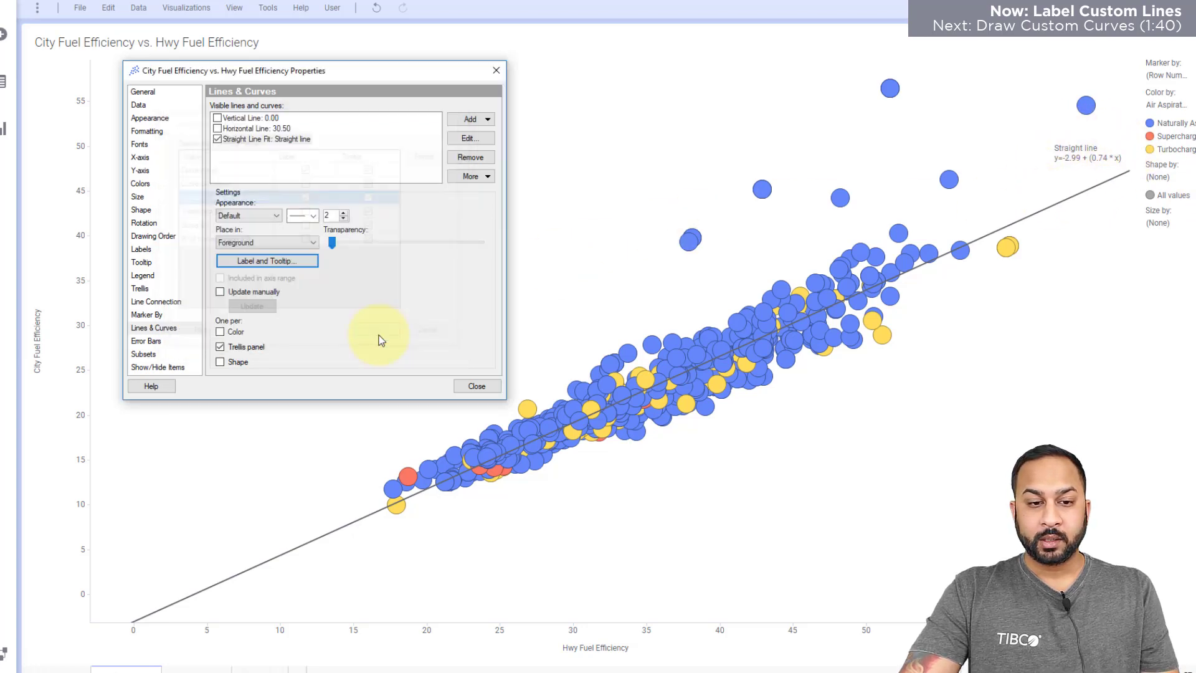
# Draw a custom curve with the expression x and an automatic name, and move the properties dialog off the plot
pyautogui.click(489, 119)
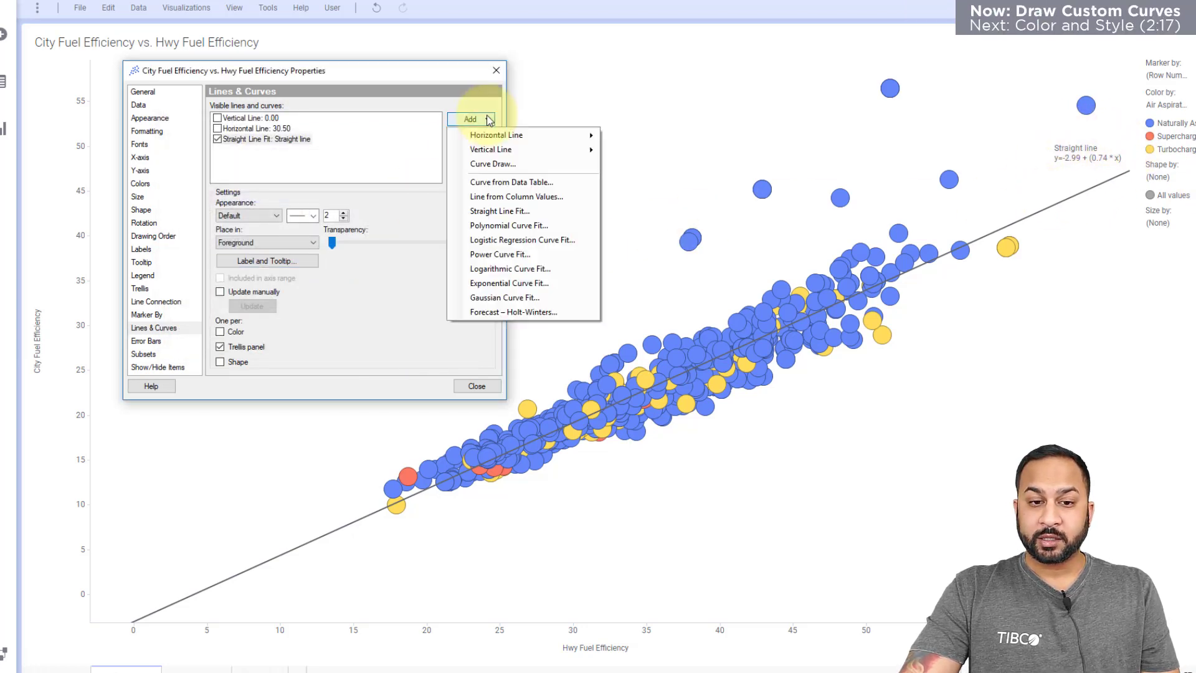
pyautogui.click(487, 164)
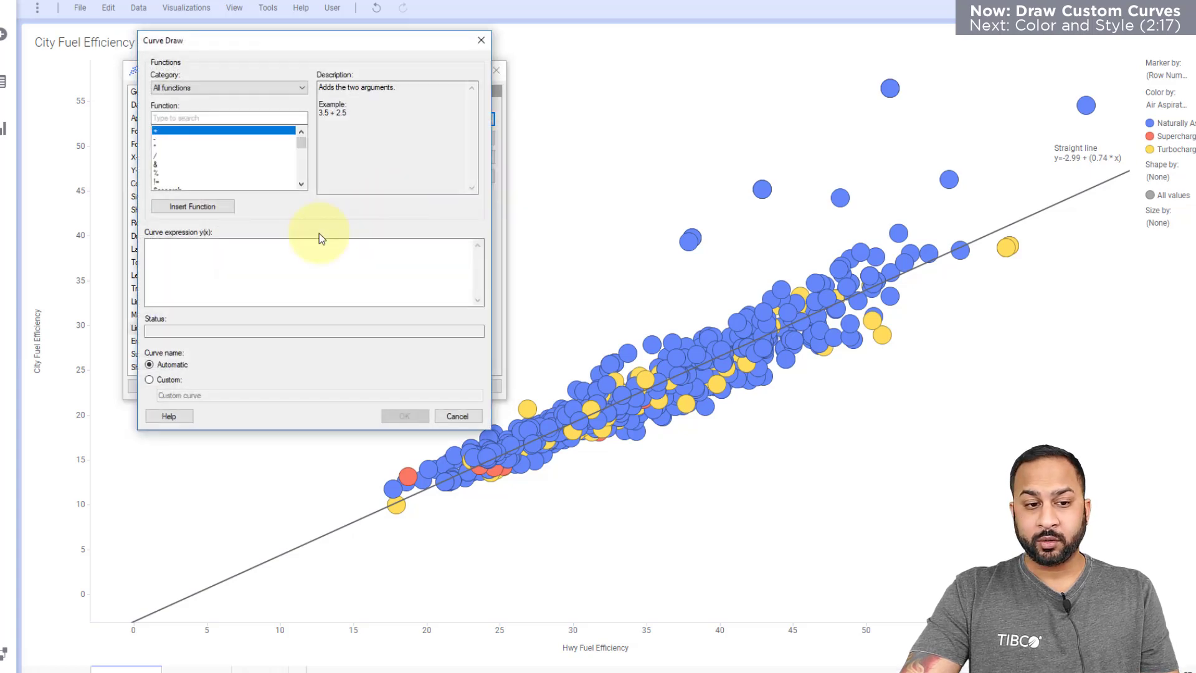
pyautogui.click(316, 240)
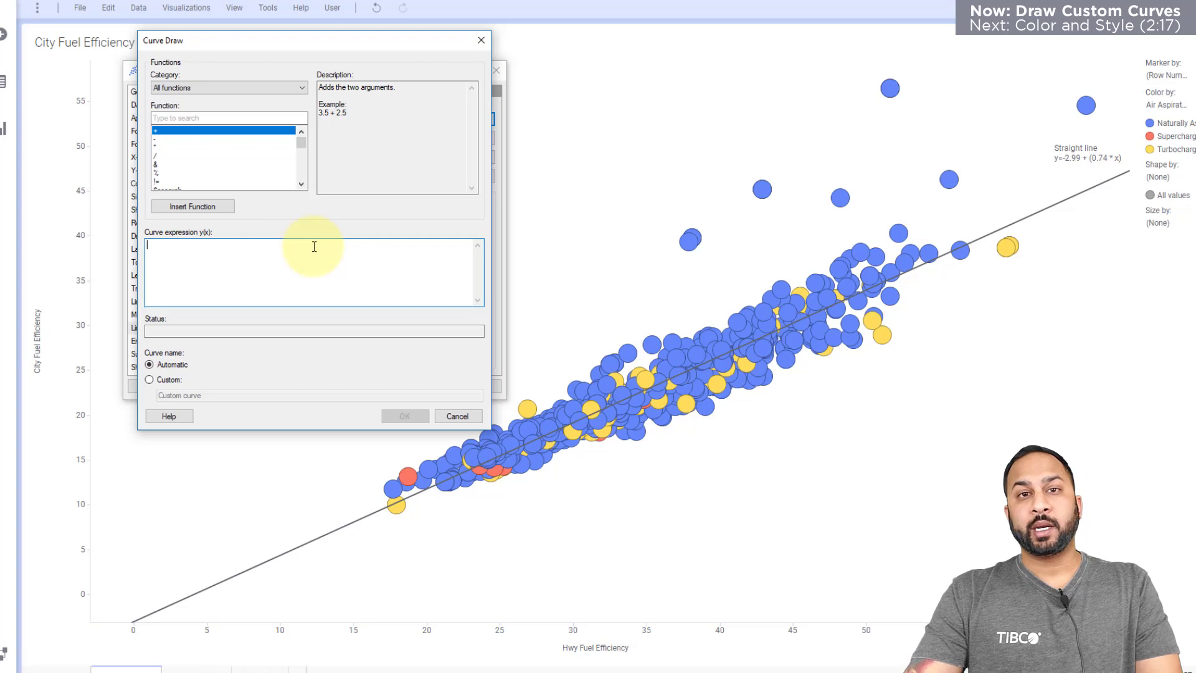
pyautogui.write('x')
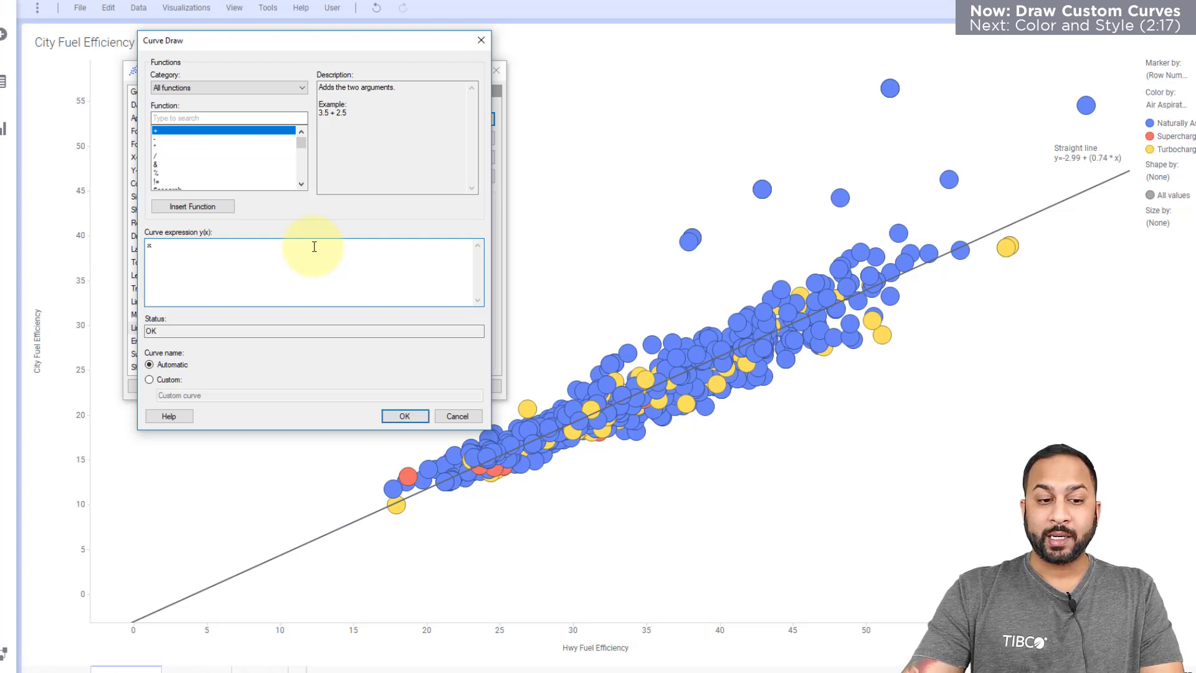
pyautogui.click(409, 418)
pyautogui.moveTo(383, 68); pyautogui.dragTo(300, 18)
# Make the straight line fit dashed and mark the small cluster of hybrid points just above the custom curve
pyautogui.click(183, 89)
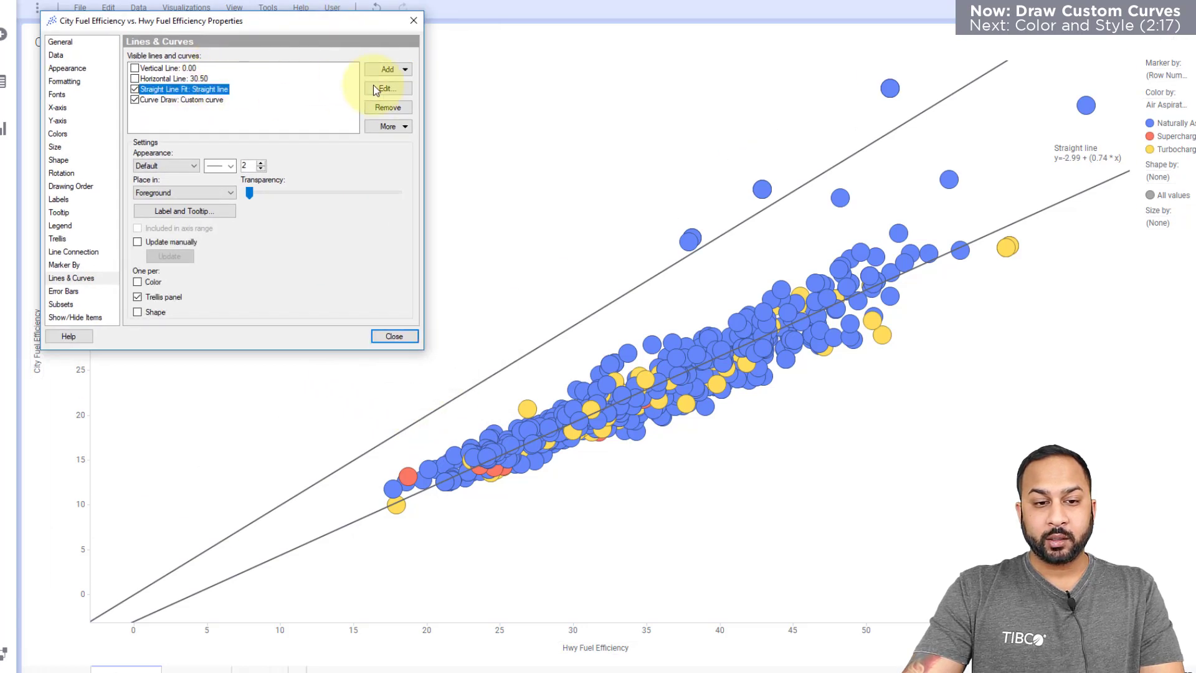
pyautogui.click(231, 166)
pyautogui.click(223, 214)
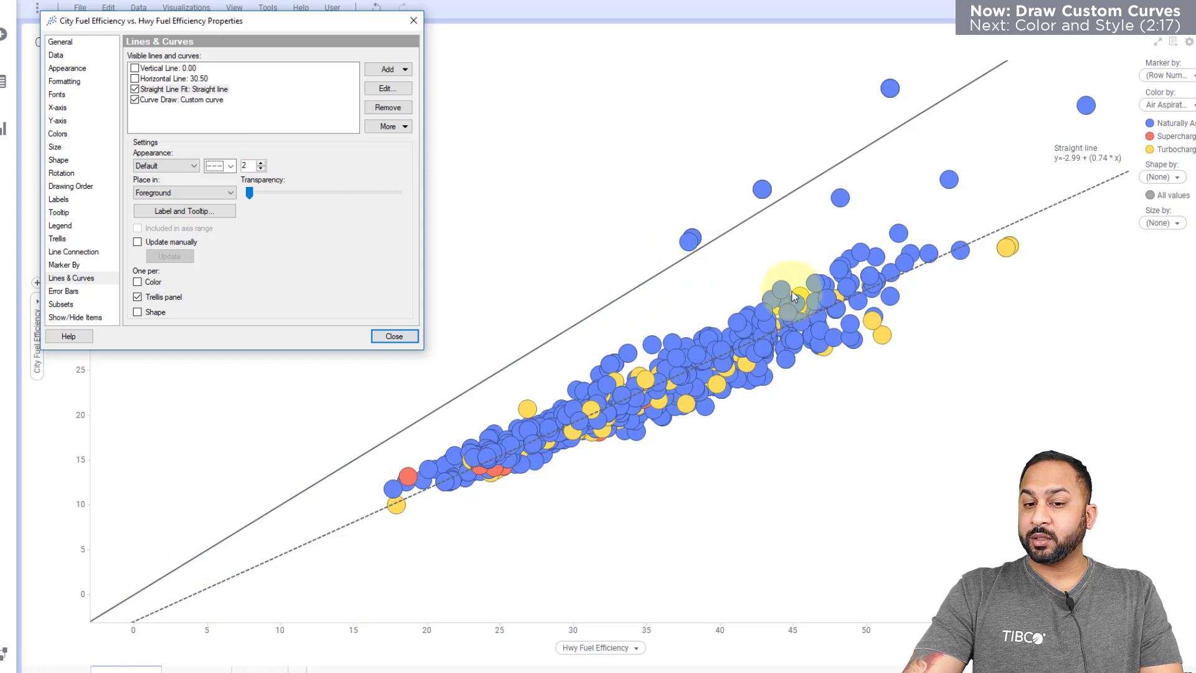
pyautogui.moveTo(798, 319)
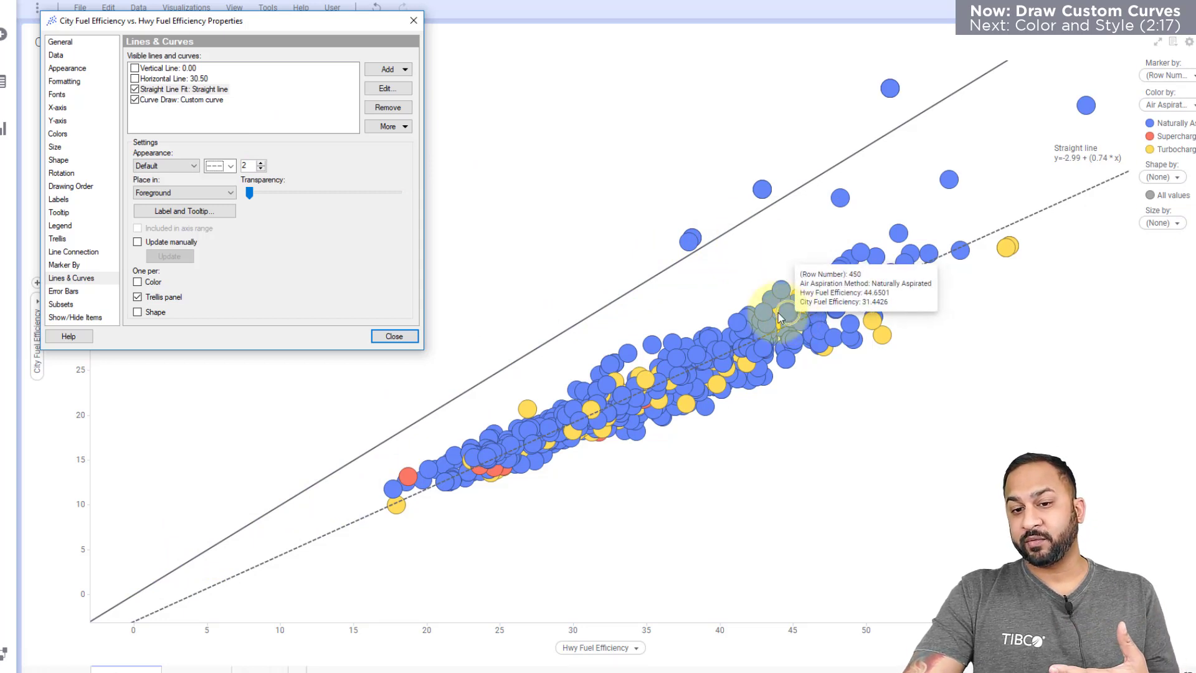
pyautogui.moveTo(643, 190); pyautogui.dragTo(698, 245)
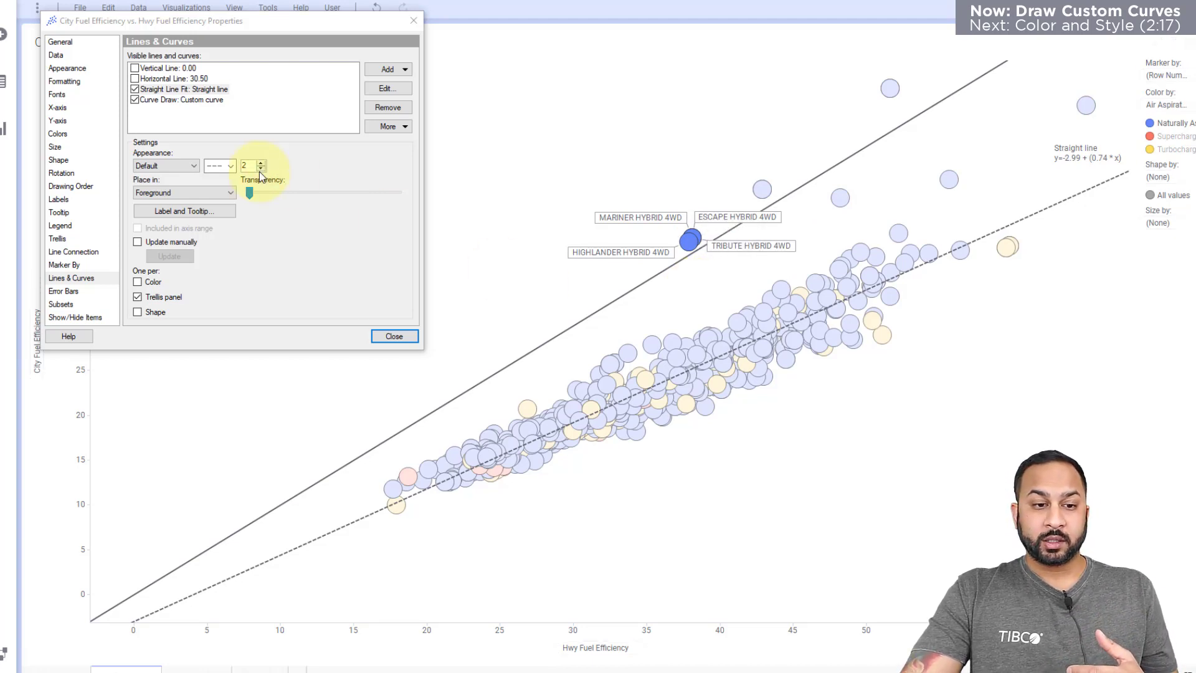
# Color the straight line fit light red with a dashed style and set its line width to 6
pyautogui.click(192, 167)
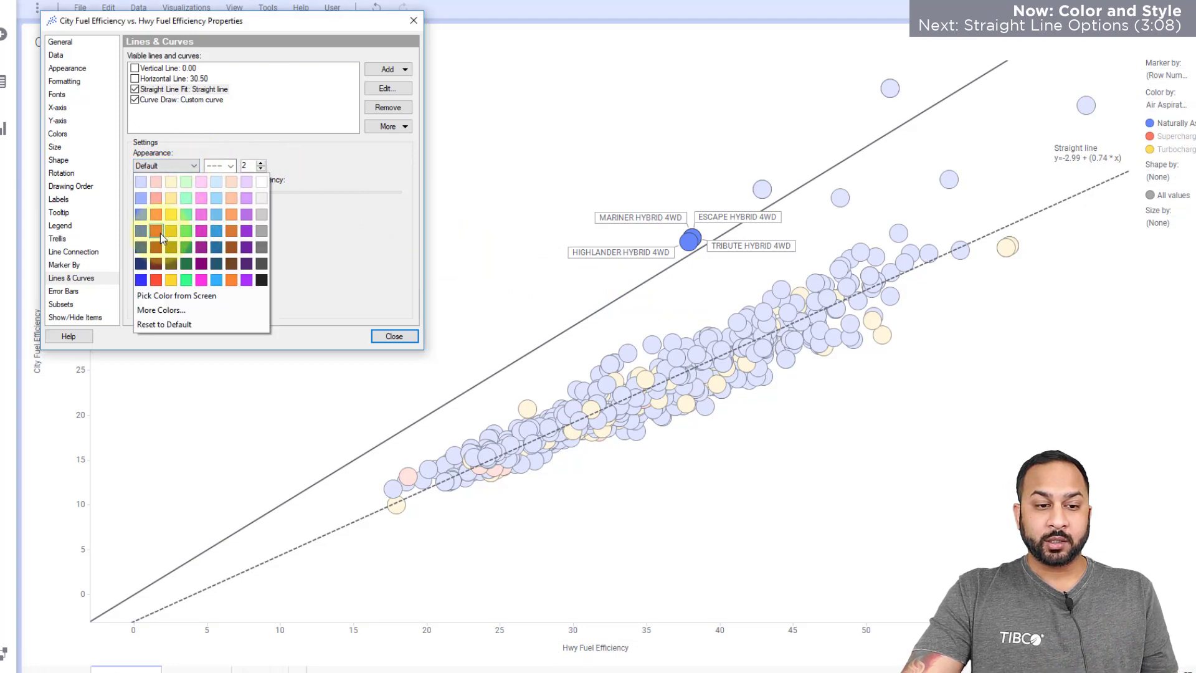
pyautogui.click(159, 233)
pyautogui.click(177, 166)
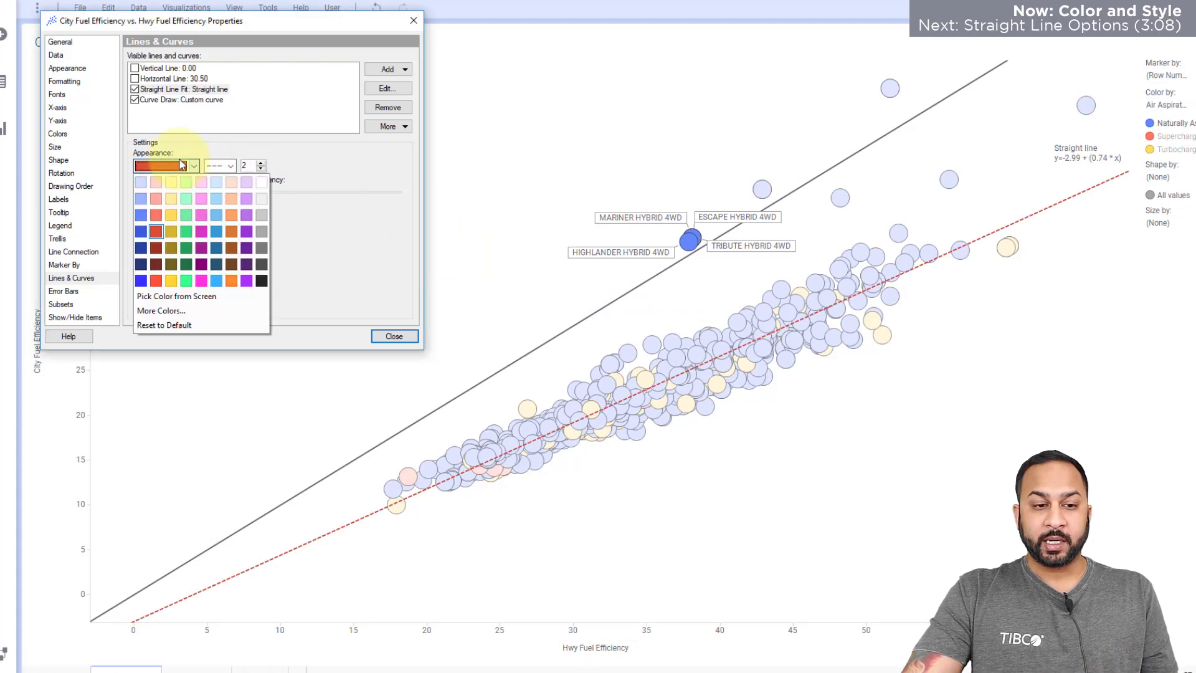
pyautogui.click(159, 215)
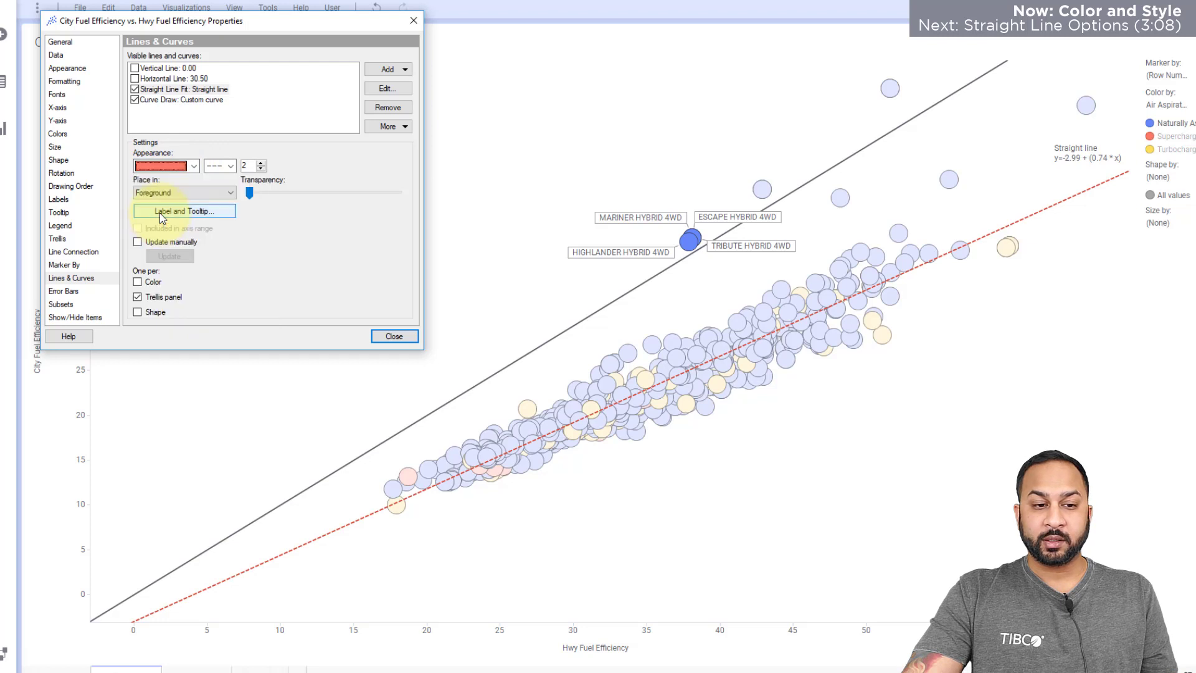
pyautogui.click(213, 168)
pyautogui.click(212, 213)
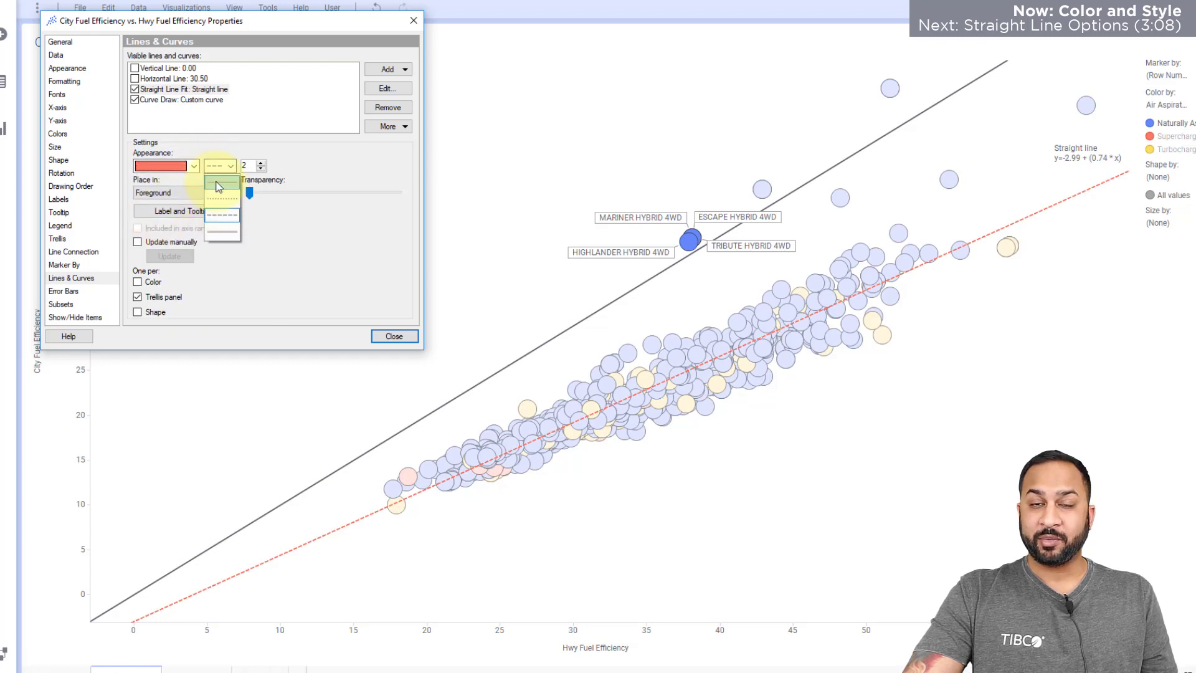
pyautogui.click(261, 164)
pyautogui.click(261, 163)
pyautogui.click(261, 163)
pyautogui.click(261, 163)
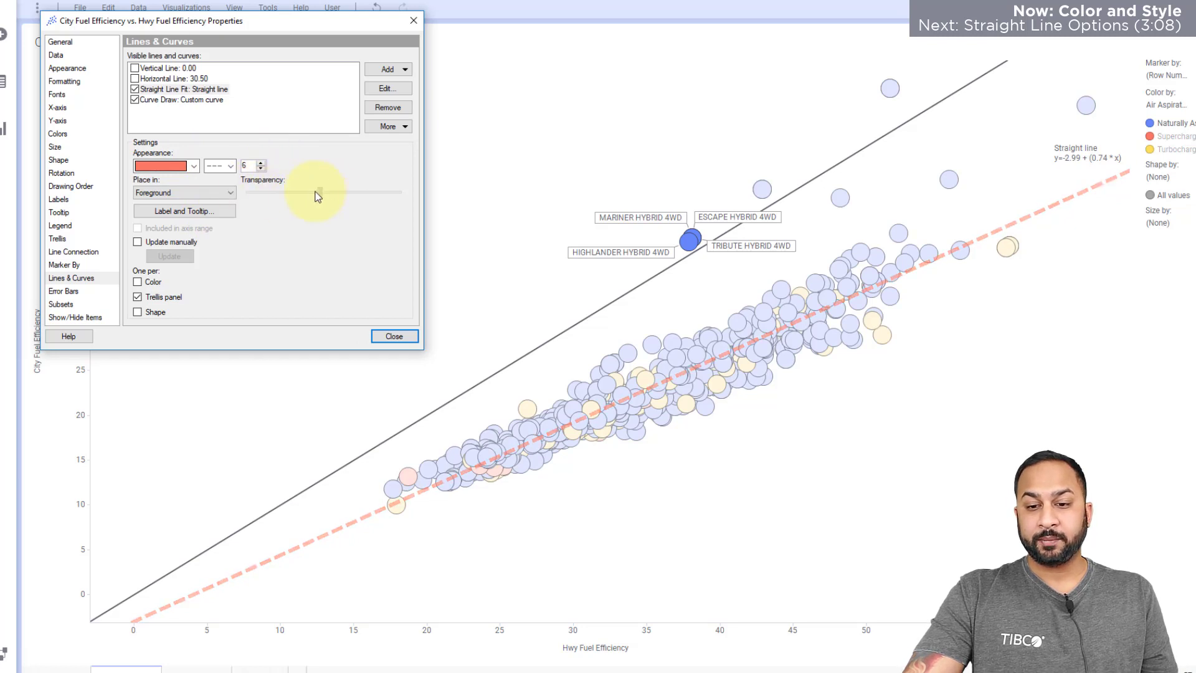
# Try placing the straight line fit in the background, and return it to the foreground
pyautogui.click(229, 194)
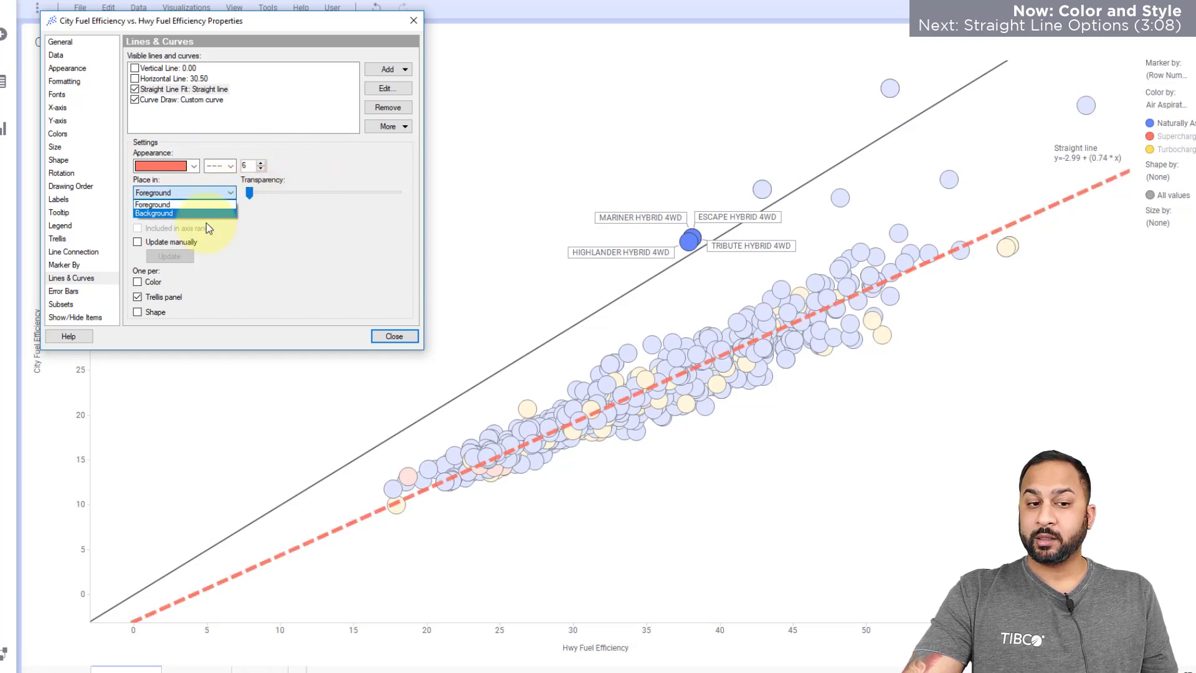
pyautogui.click(208, 216)
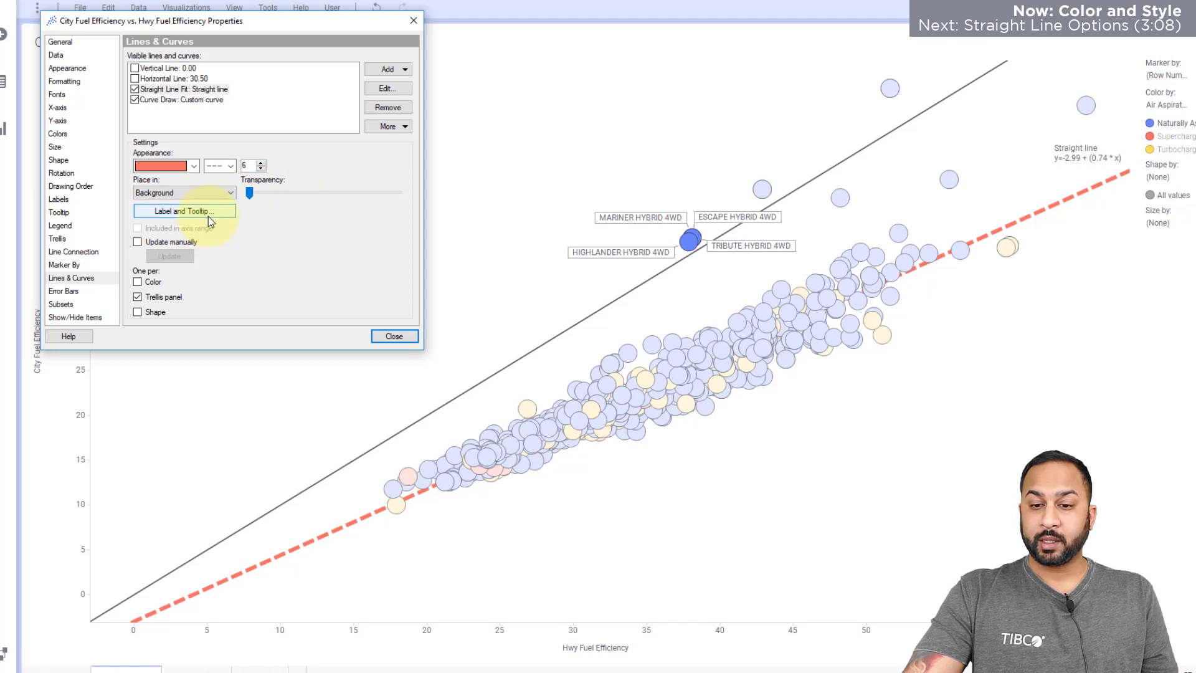
pyautogui.click(153, 193)
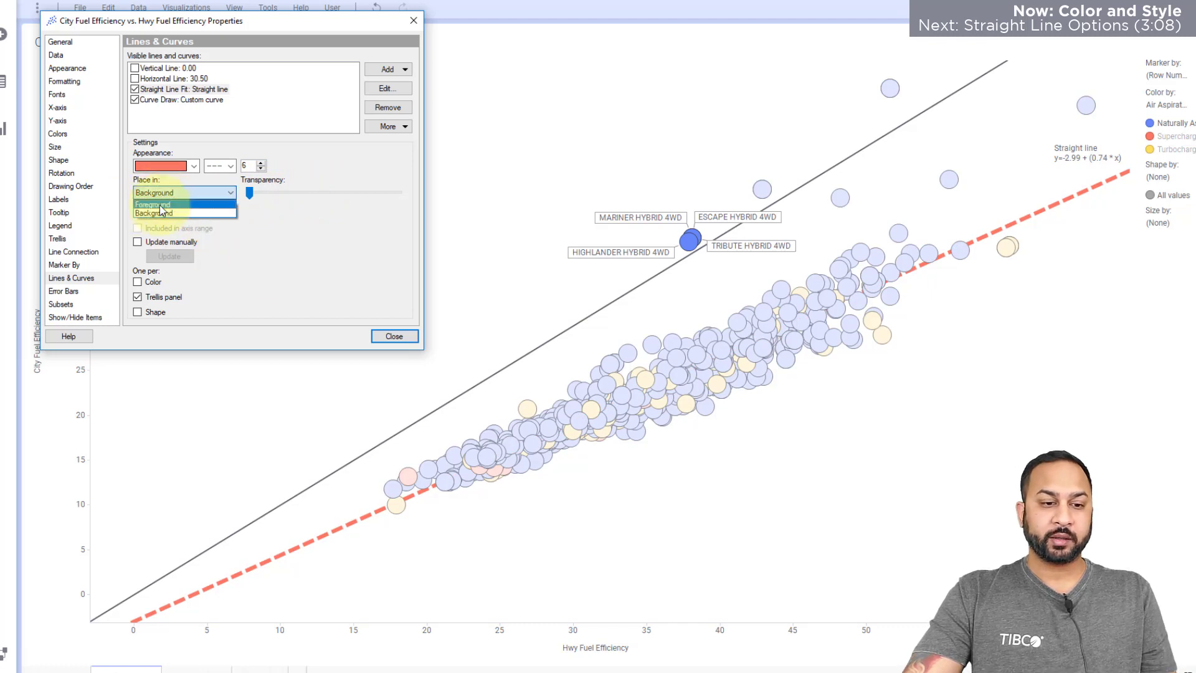
pyautogui.click(160, 203)
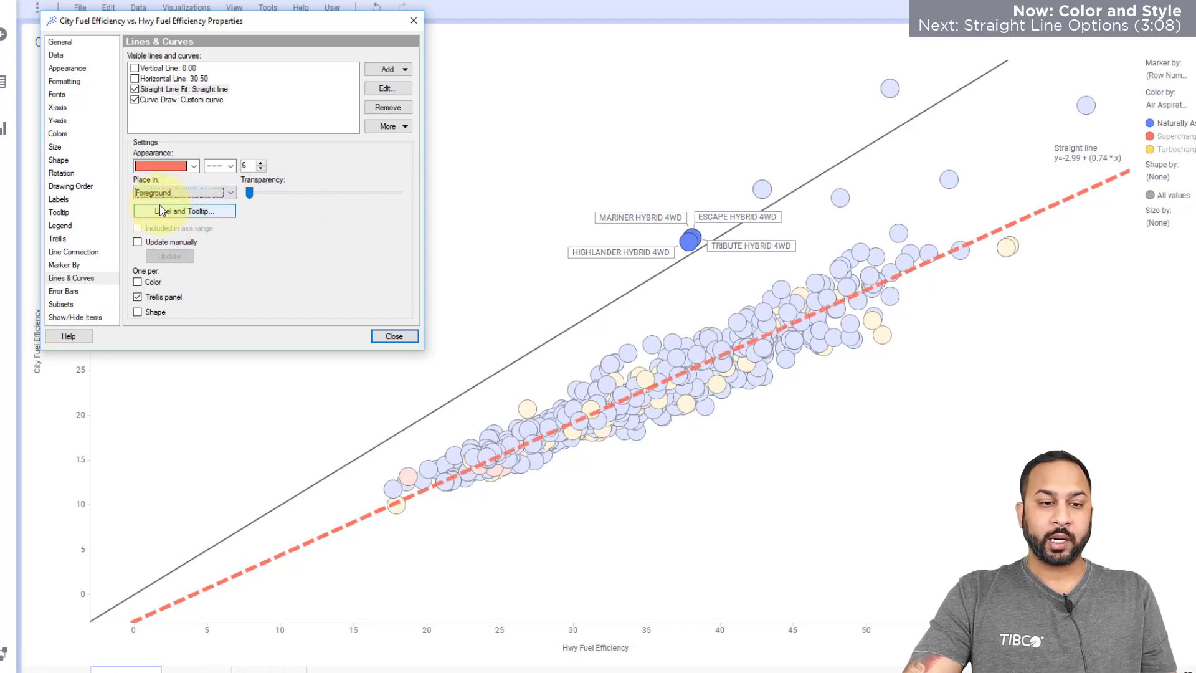
# Fit one straight line per color and clear the marked points
pyautogui.click(137, 282)
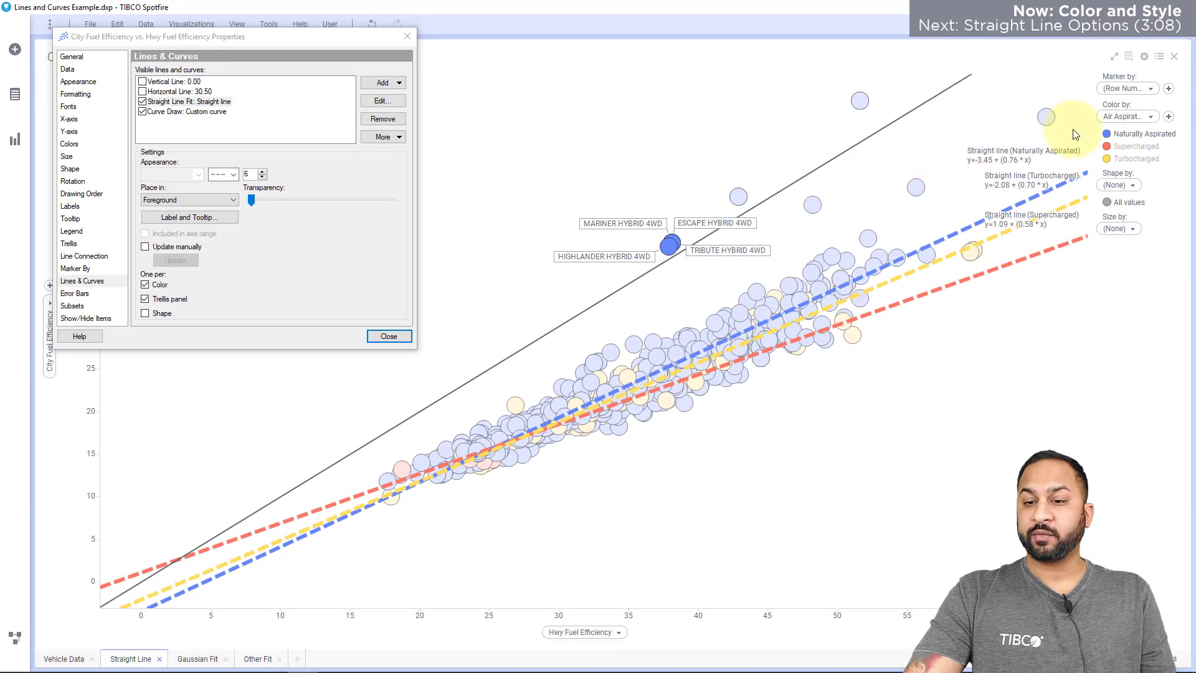
pyautogui.click(1074, 134)
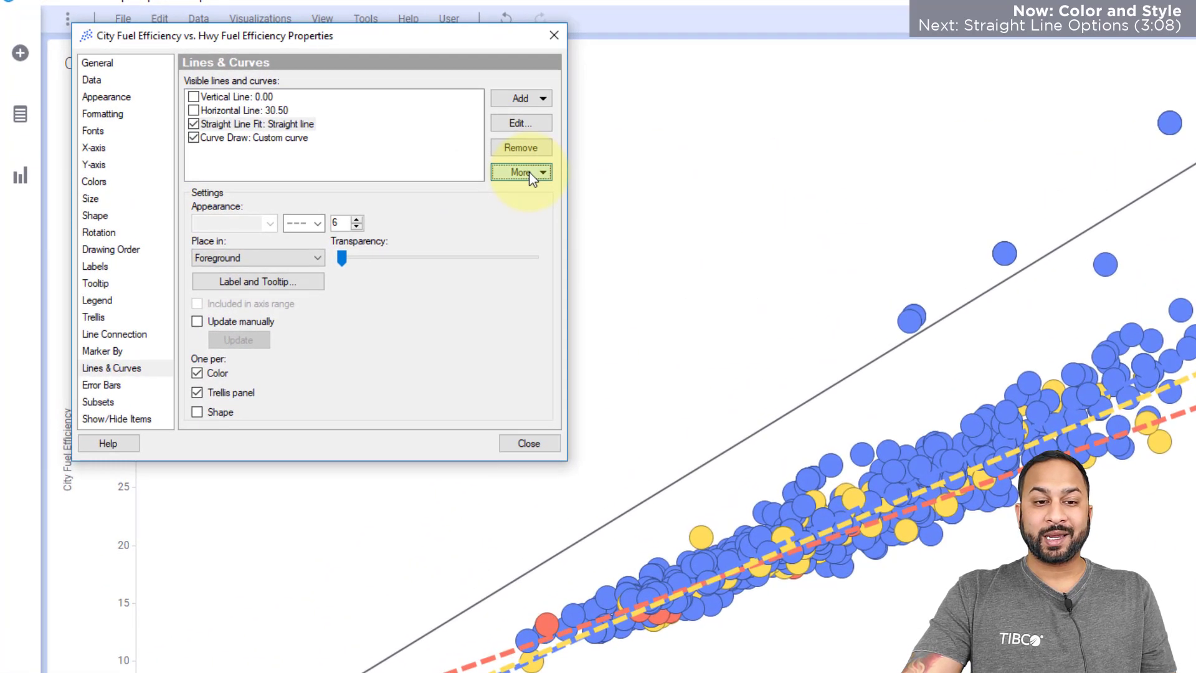
# Start exporting the straight line's curve fit result as a CSV file, and cancel the export
pyautogui.click(390, 138)
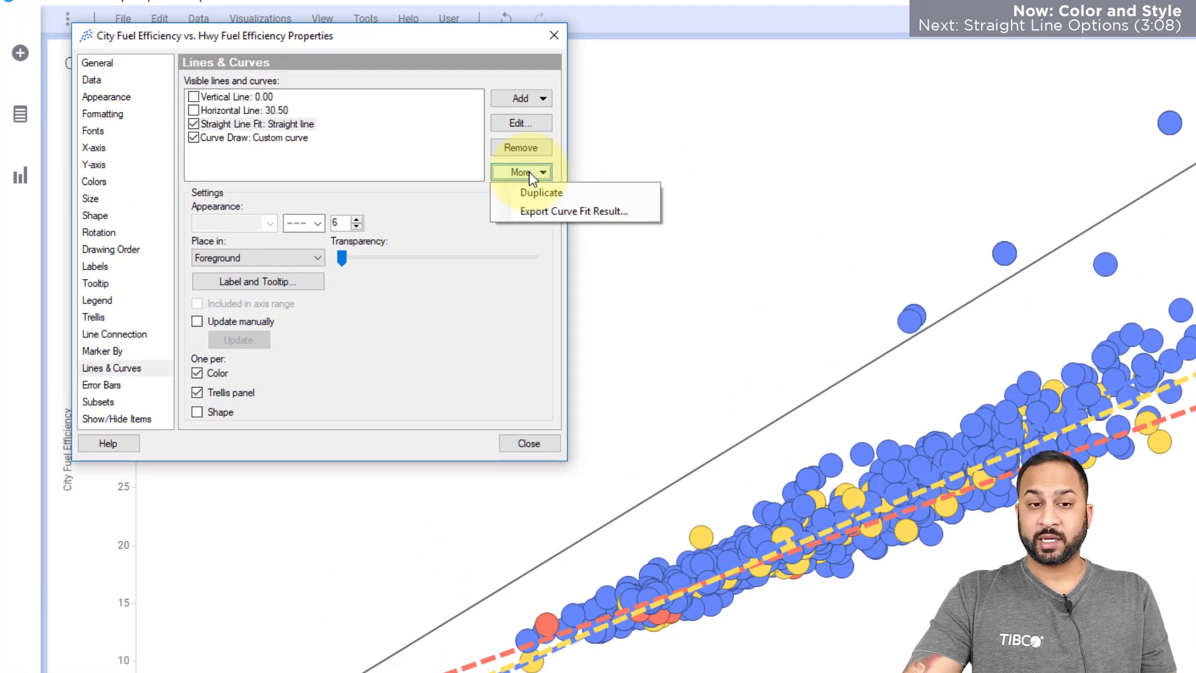
pyautogui.click(524, 204)
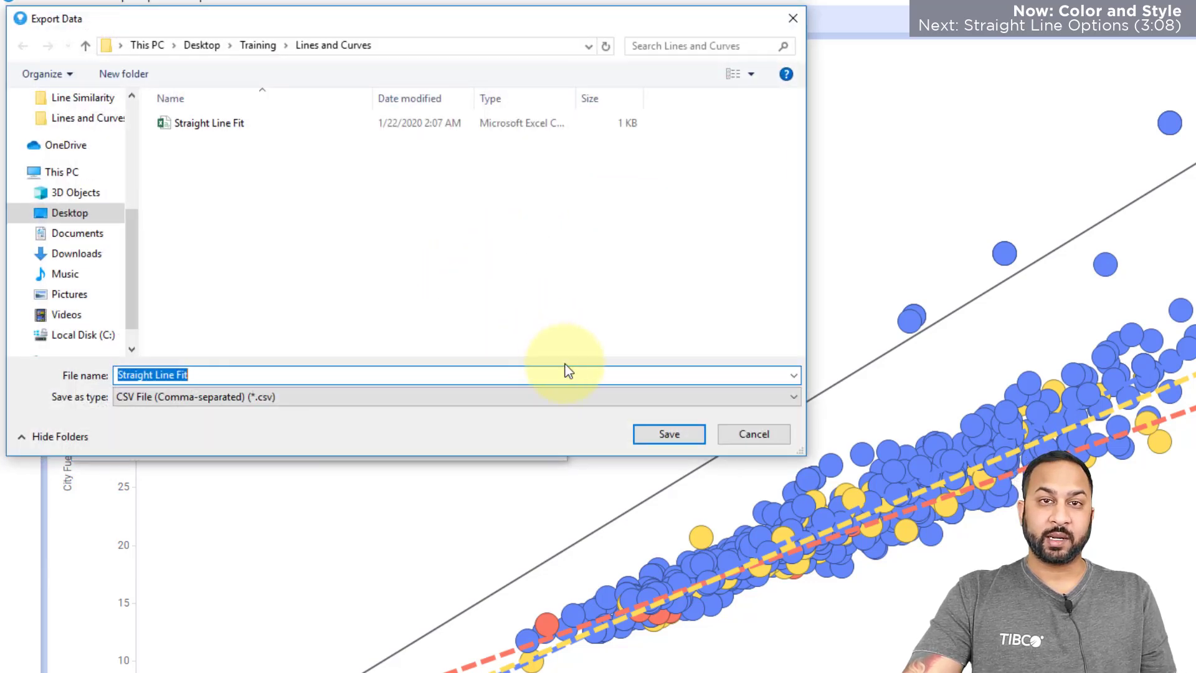
pyautogui.click(743, 435)
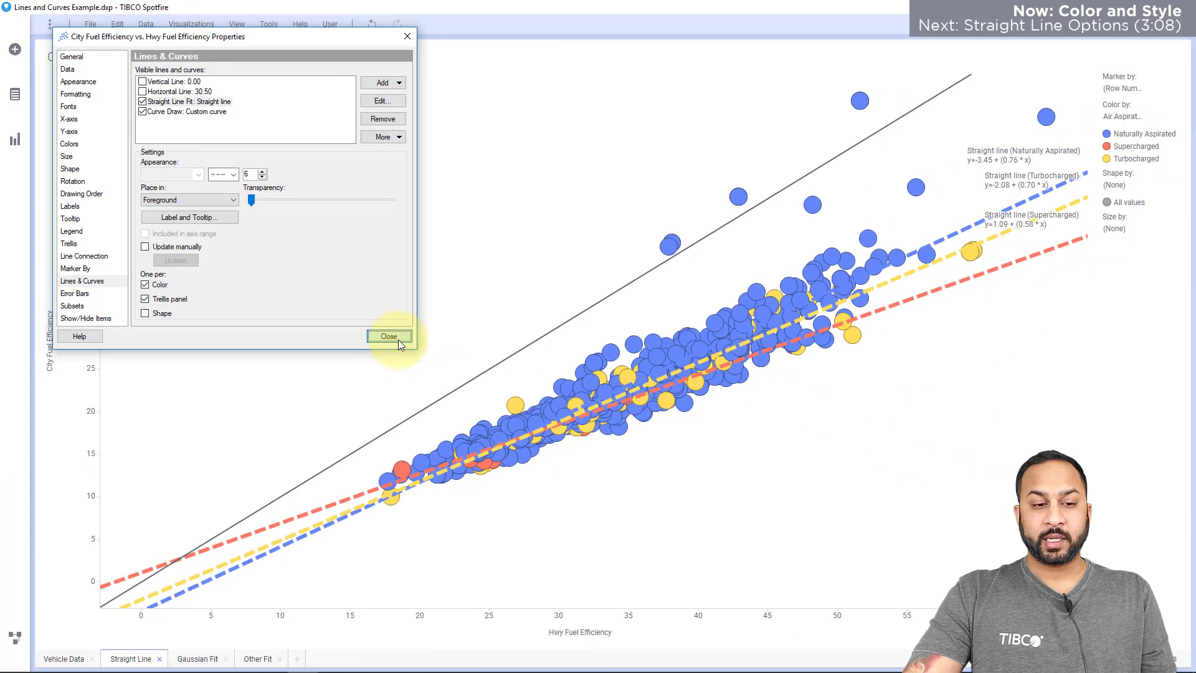
# Show the Avg(Y) horizontal line on the City Fuel Efficiency histogram of the Gaussian Fit page
pyautogui.click(388, 336)
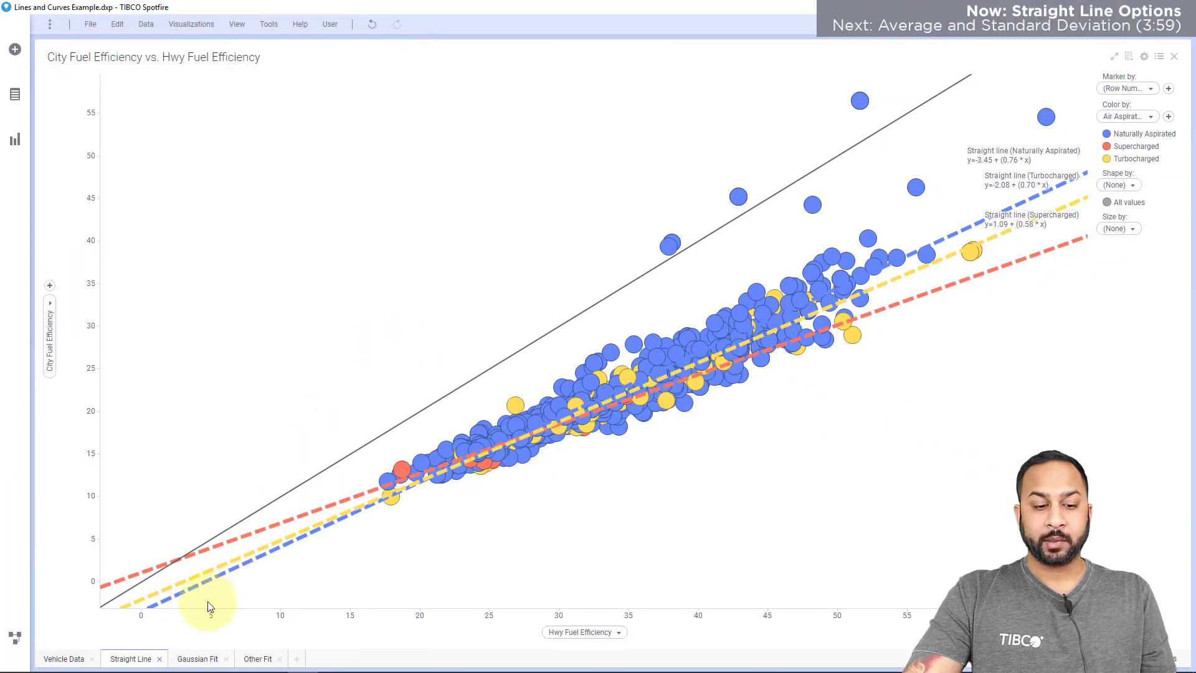
pyautogui.click(193, 658)
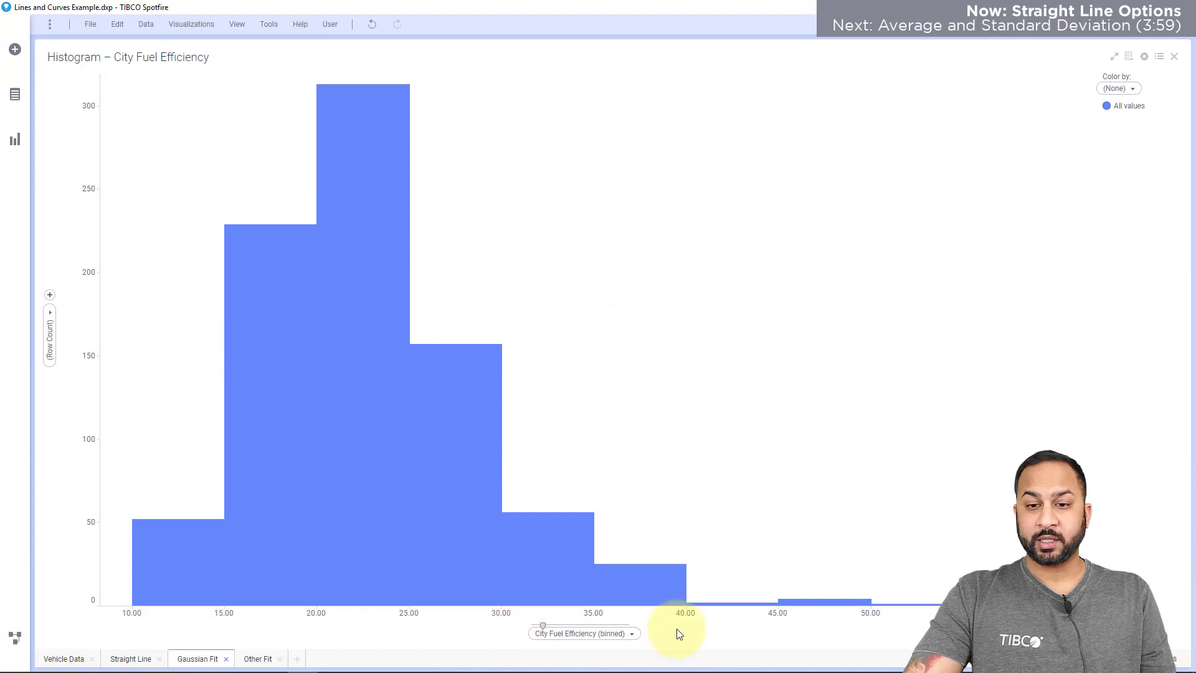
pyautogui.click(1139, 56)
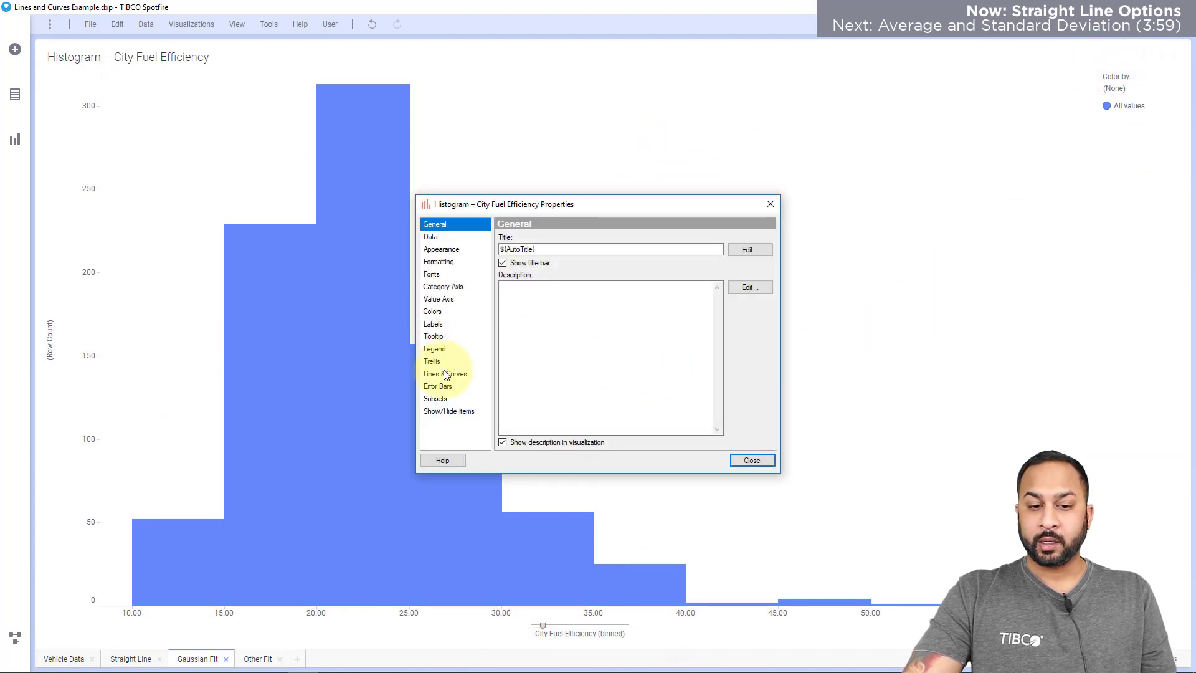
pyautogui.click(445, 374)
pyautogui.moveTo(603, 204); pyautogui.dragTo(866, 114)
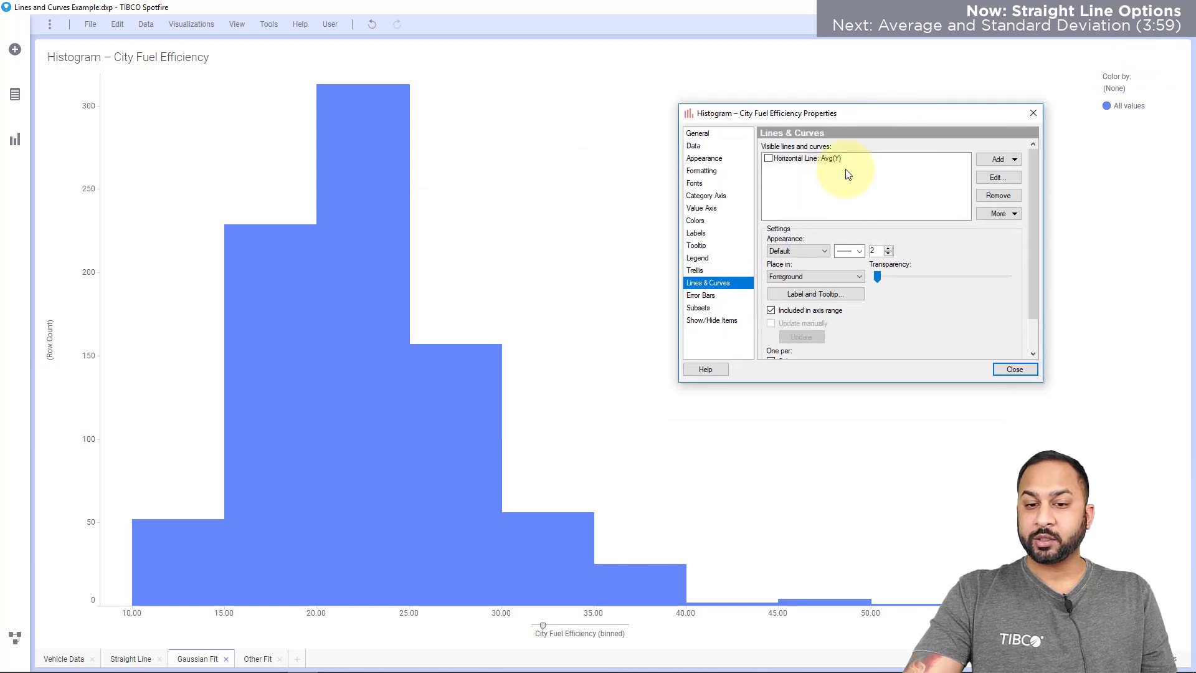
pyautogui.click(769, 159)
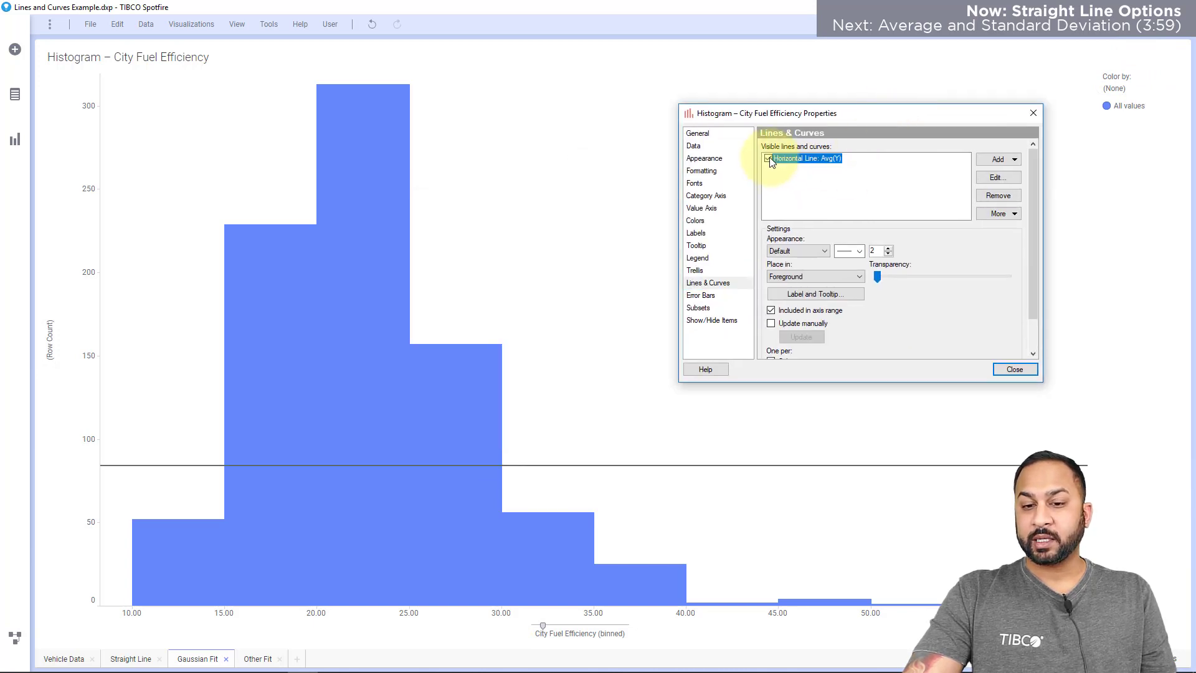
# Position the histogram's horizontal line at a fixed value of 20
pyautogui.click(996, 159)
pyautogui.moveTo(995, 173)
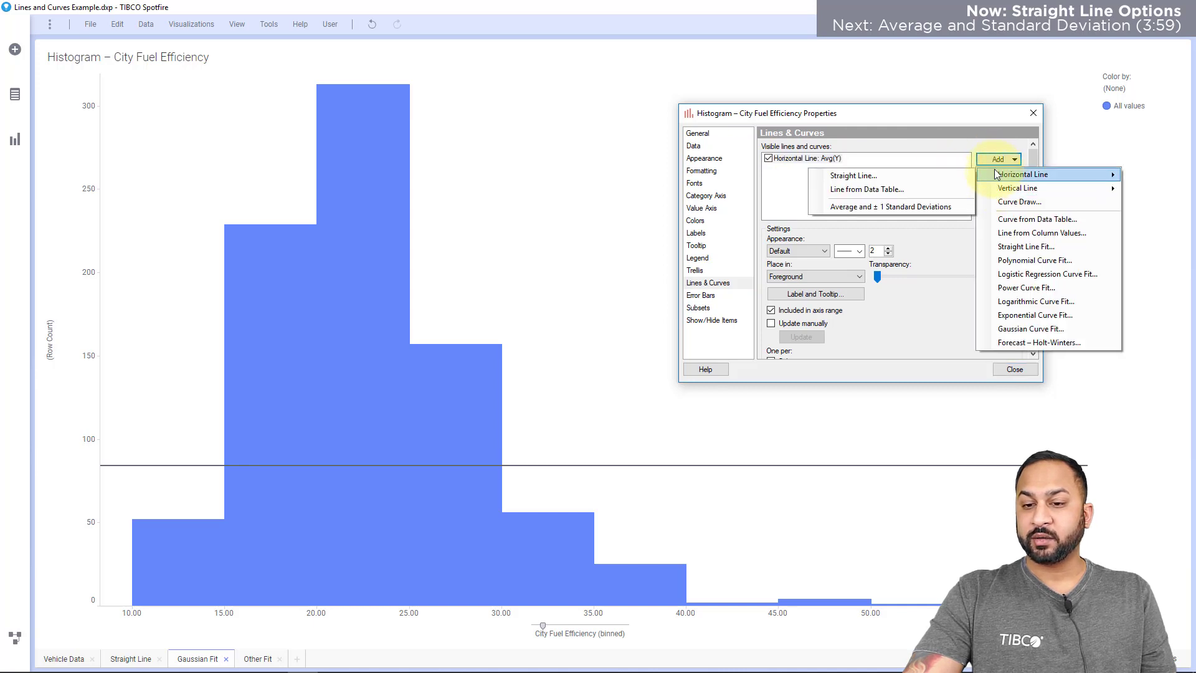
pyautogui.click(892, 147)
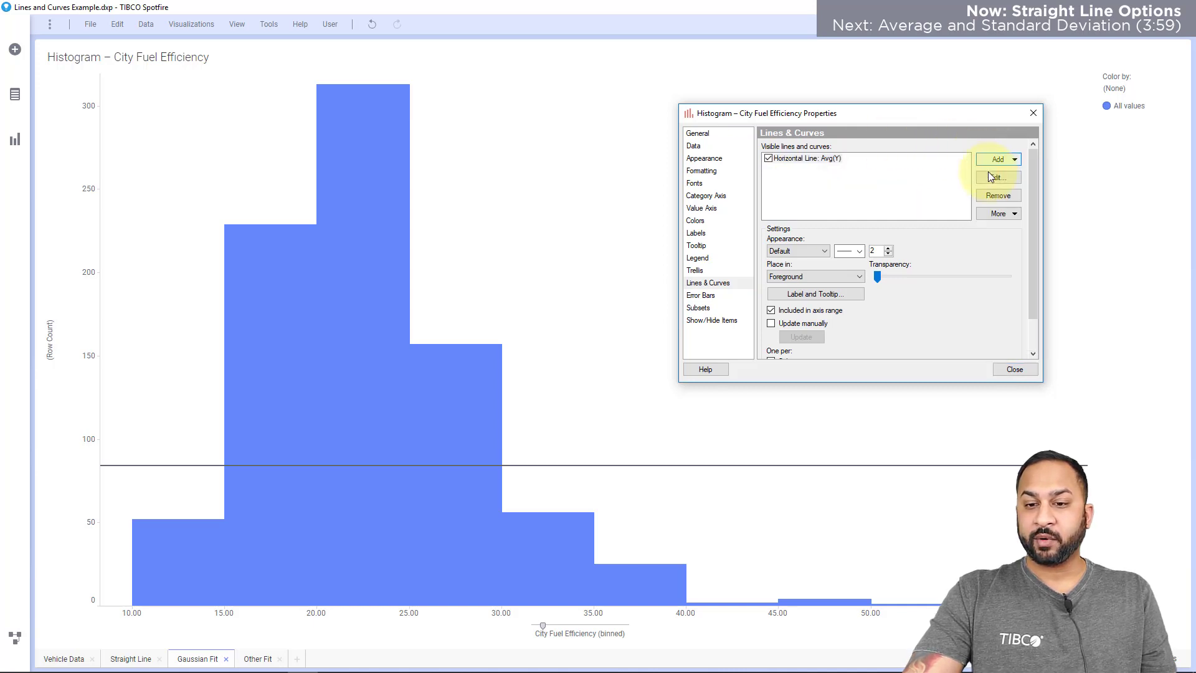
pyautogui.click(995, 178)
pyautogui.click(772, 149)
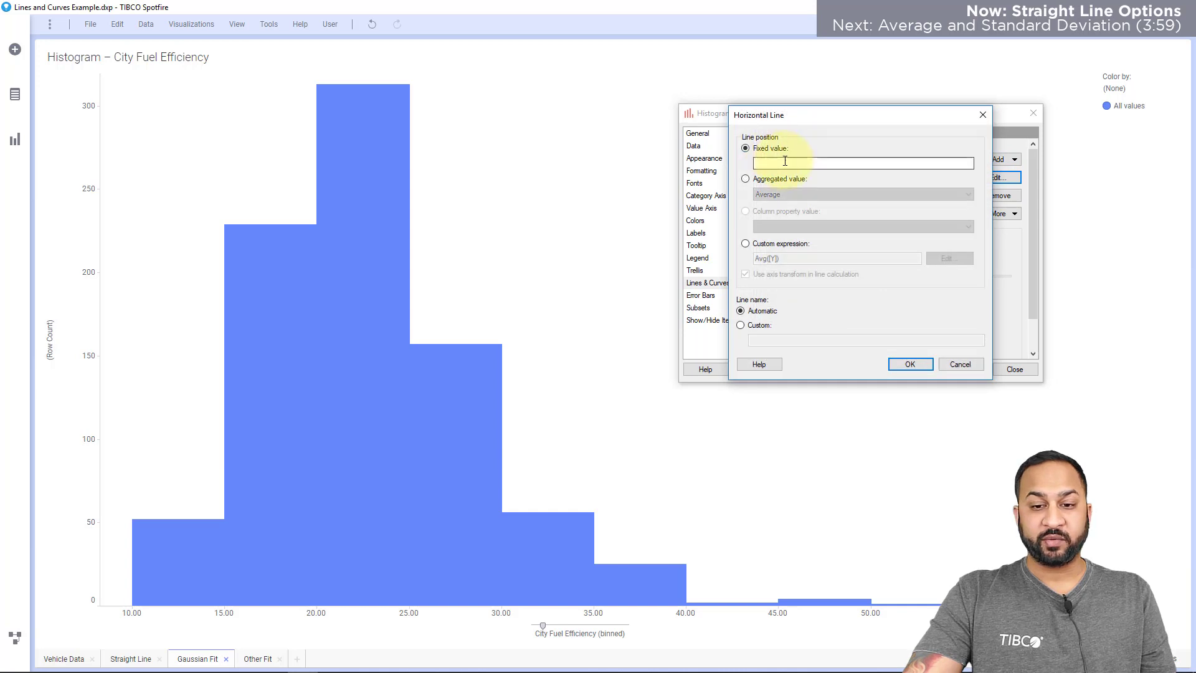
pyautogui.click(785, 162)
pyautogui.write('2')
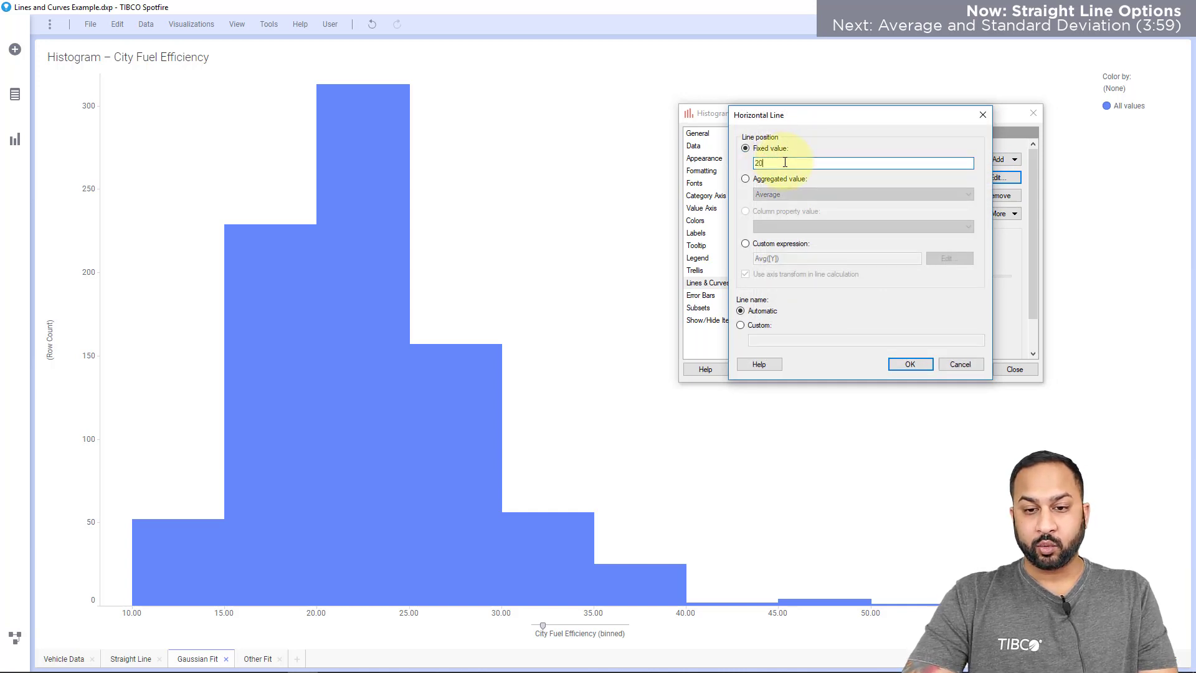
pyautogui.write('0')
pyautogui.click(909, 365)
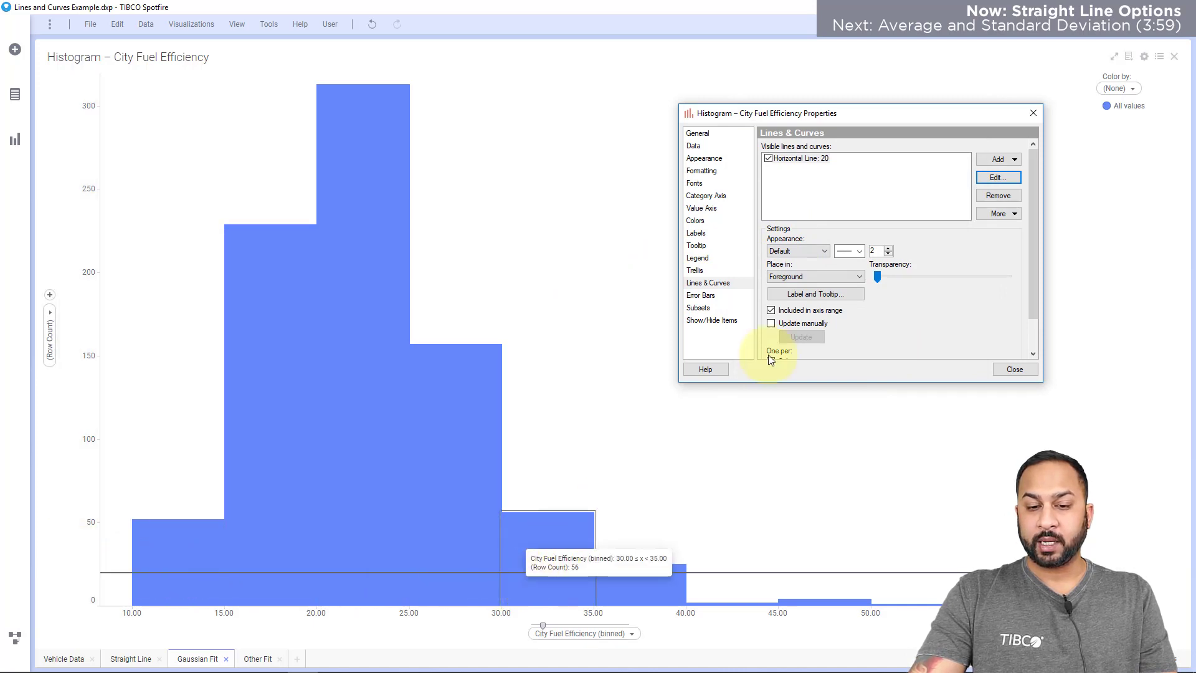
# Set the horizontal line's position to the Median aggregation, using it as the custom expression Median([Y])
pyautogui.click(992, 178)
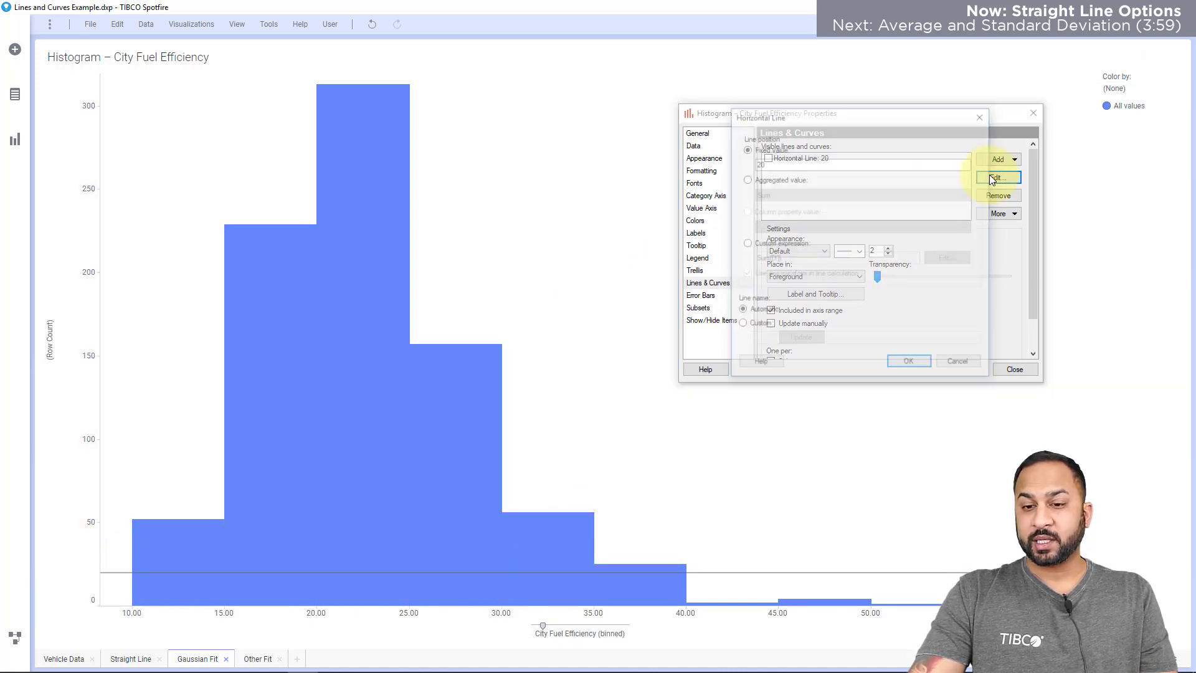
pyautogui.click(757, 178)
pyautogui.click(771, 192)
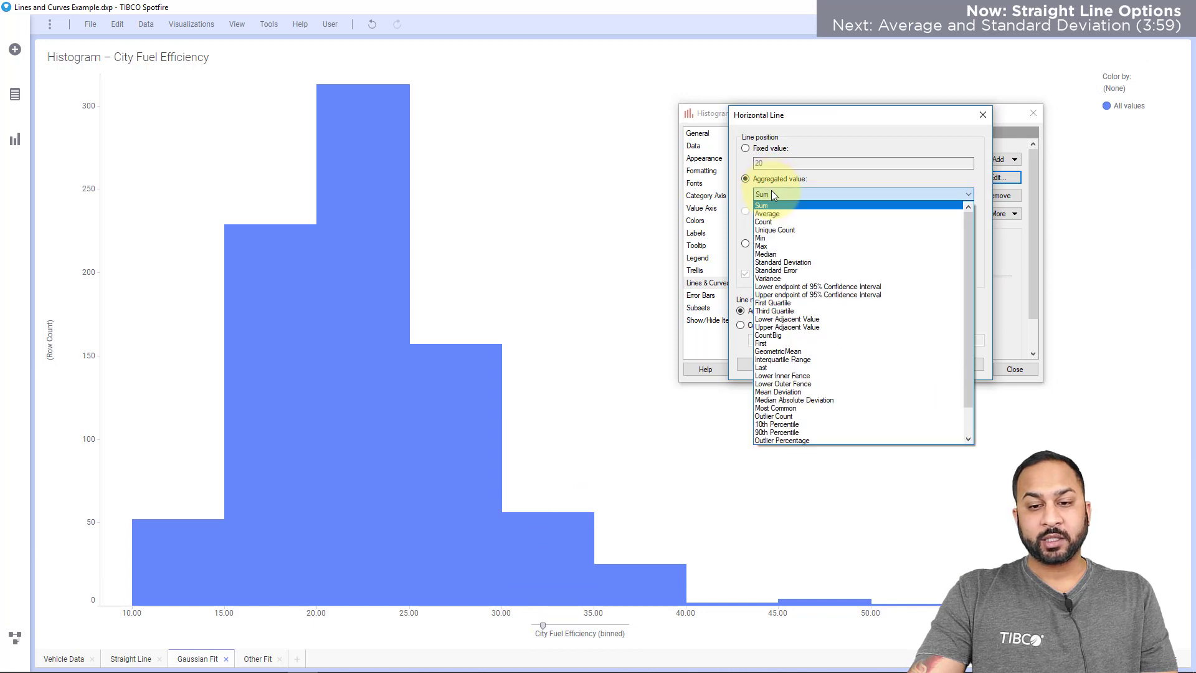
pyautogui.click(771, 254)
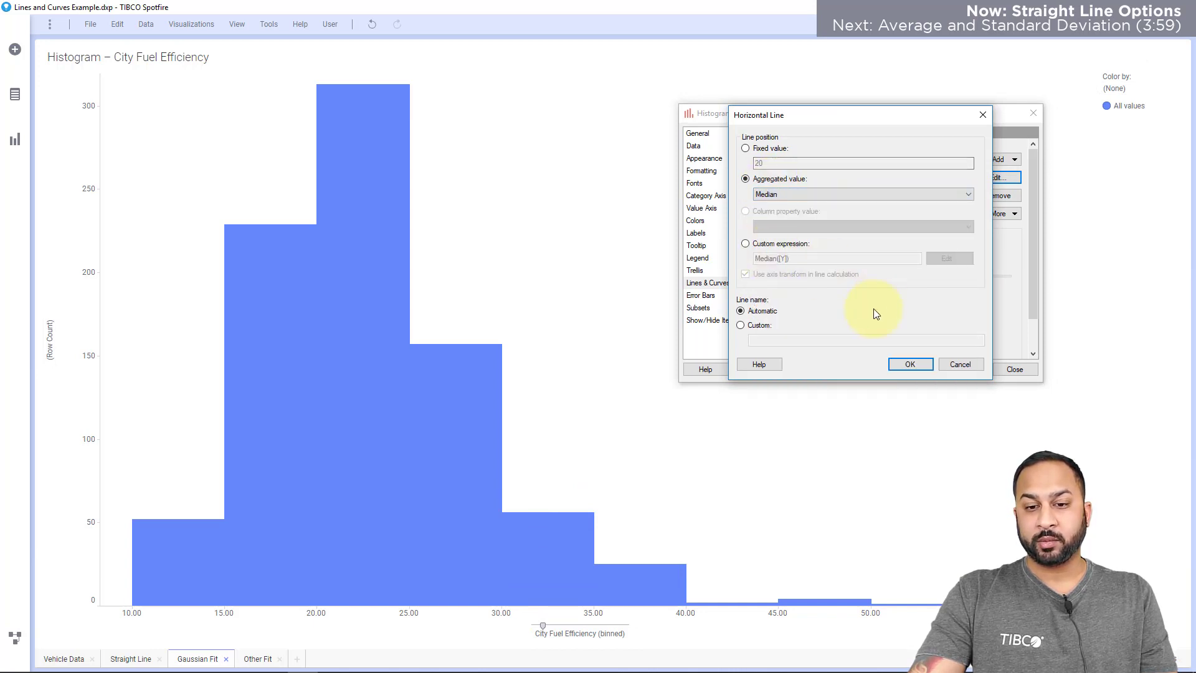
pyautogui.click(788, 248)
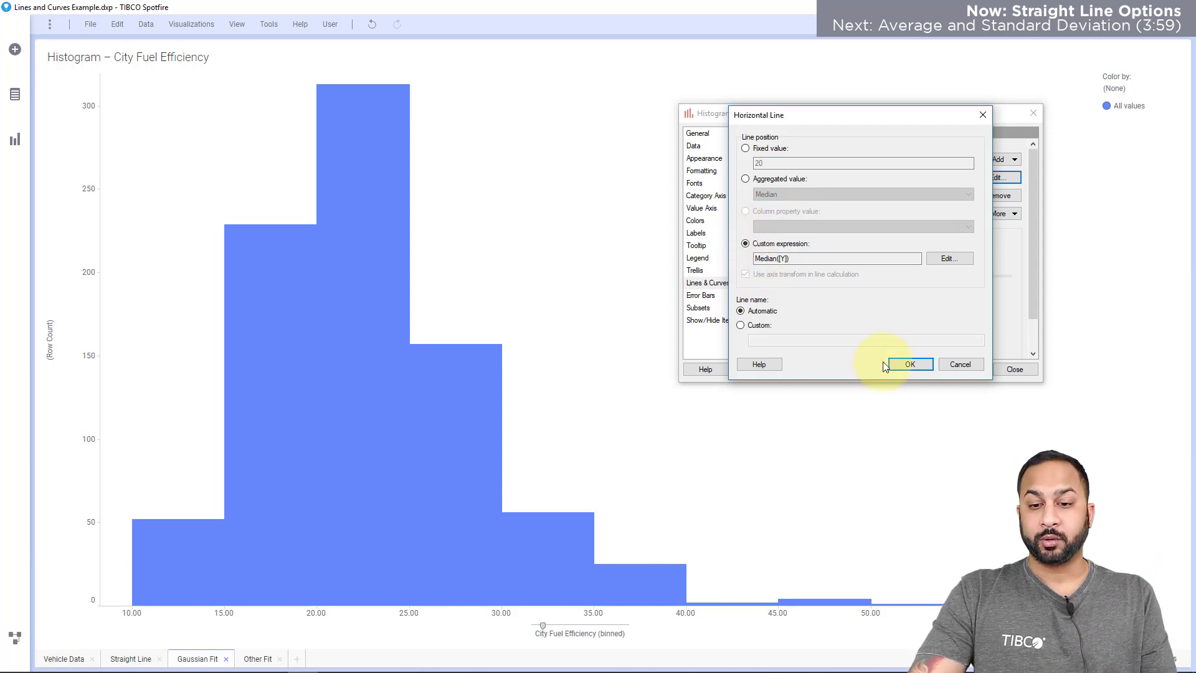
pyautogui.click(905, 363)
# Add vertical lines for the average and ± 1 standard deviations to the histogram
pyautogui.click(1004, 158)
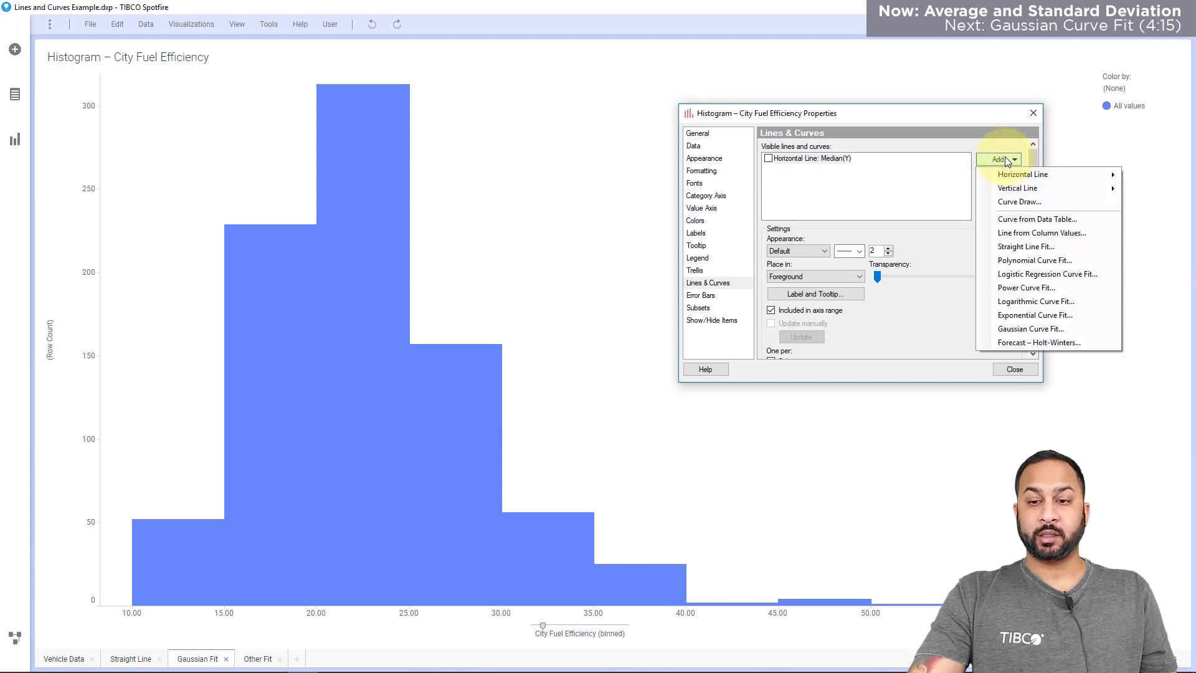
pyautogui.moveTo(1021, 188)
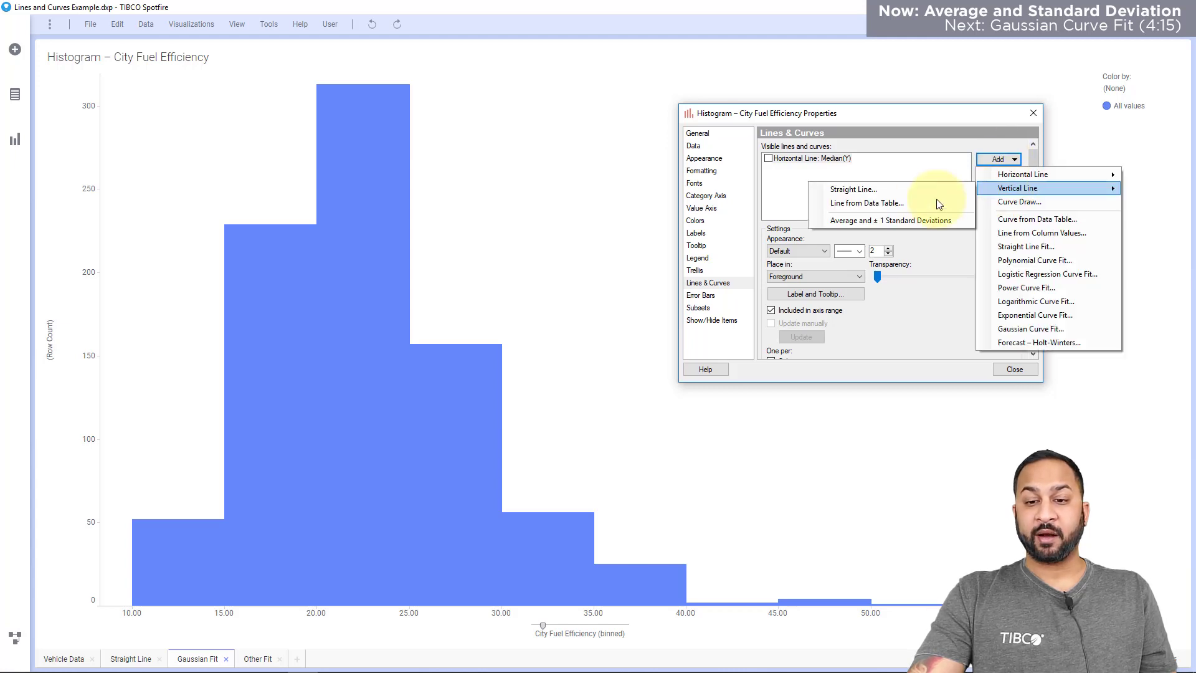
pyautogui.click(895, 221)
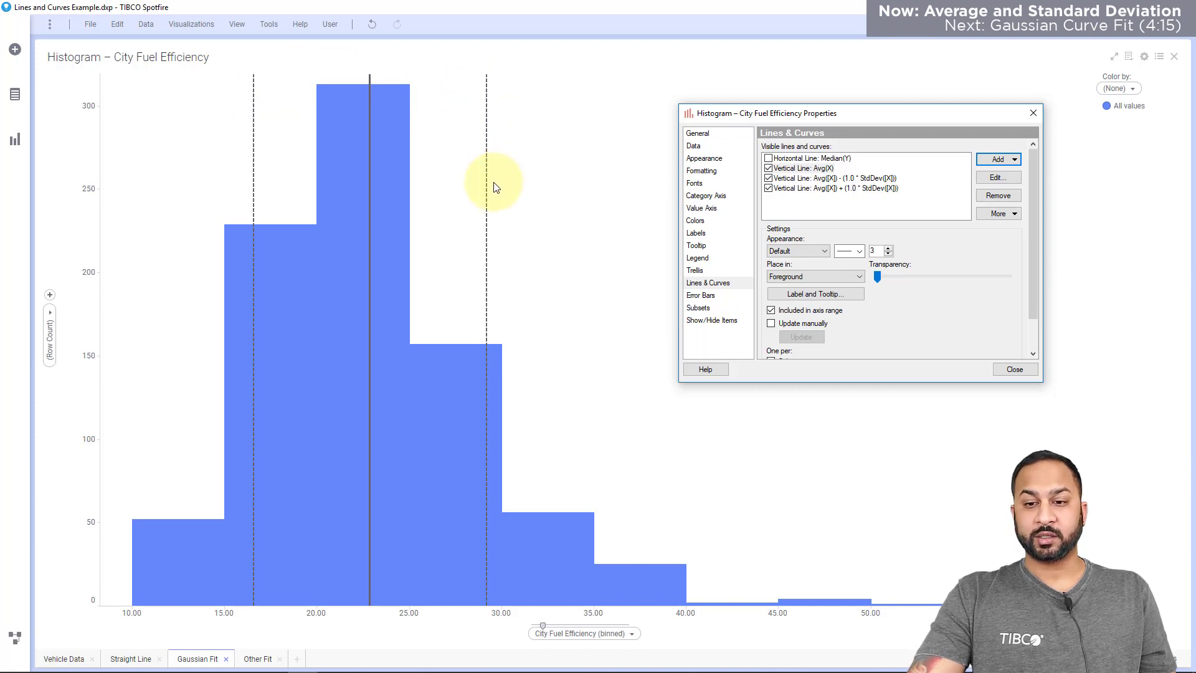
# Add a Gaussian curve fit with automatic position, width and amplitude to the histogram
pyautogui.click(995, 159)
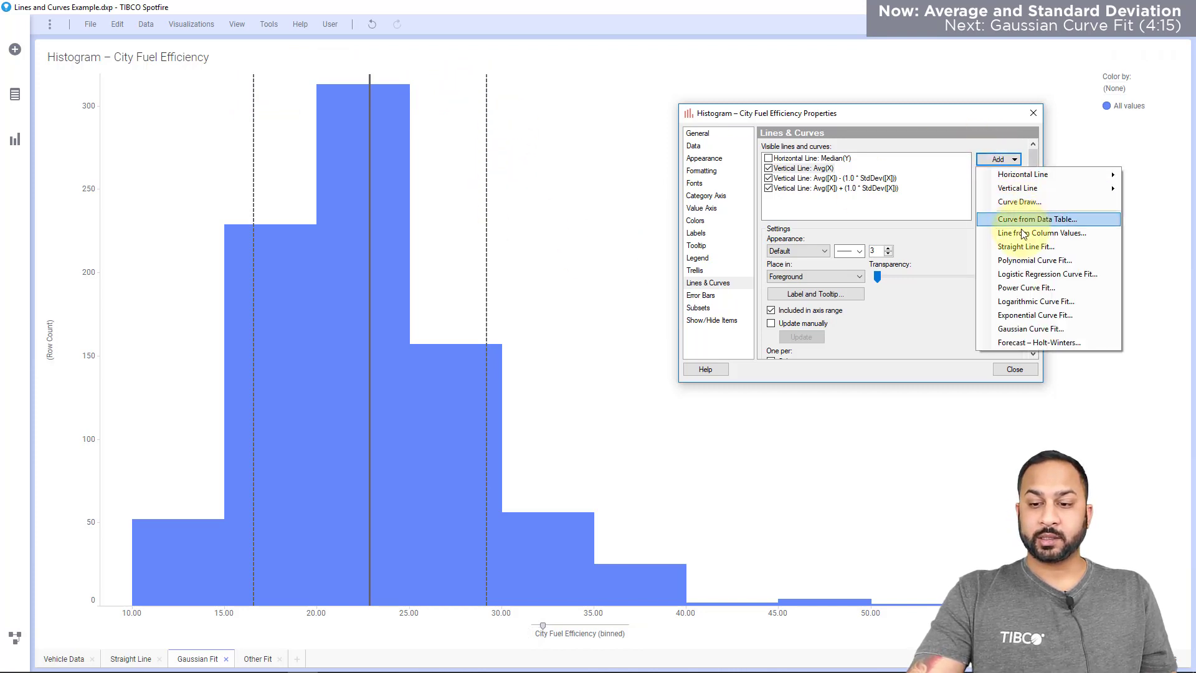
pyautogui.click(1016, 329)
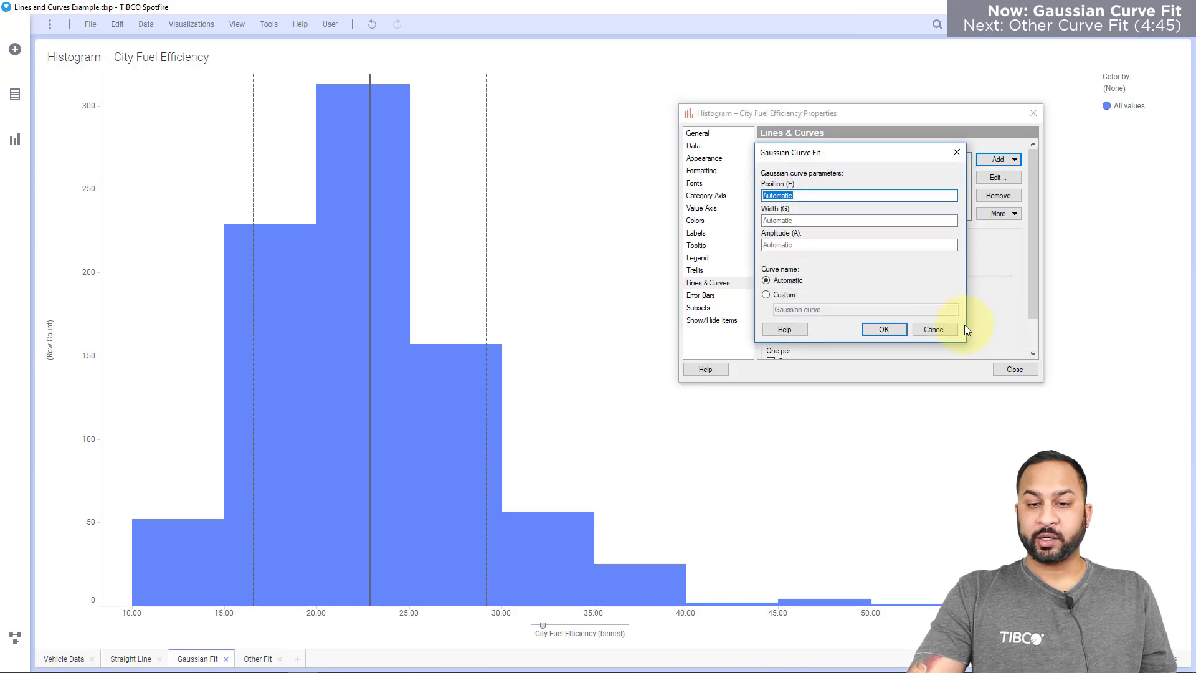
pyautogui.click(879, 332)
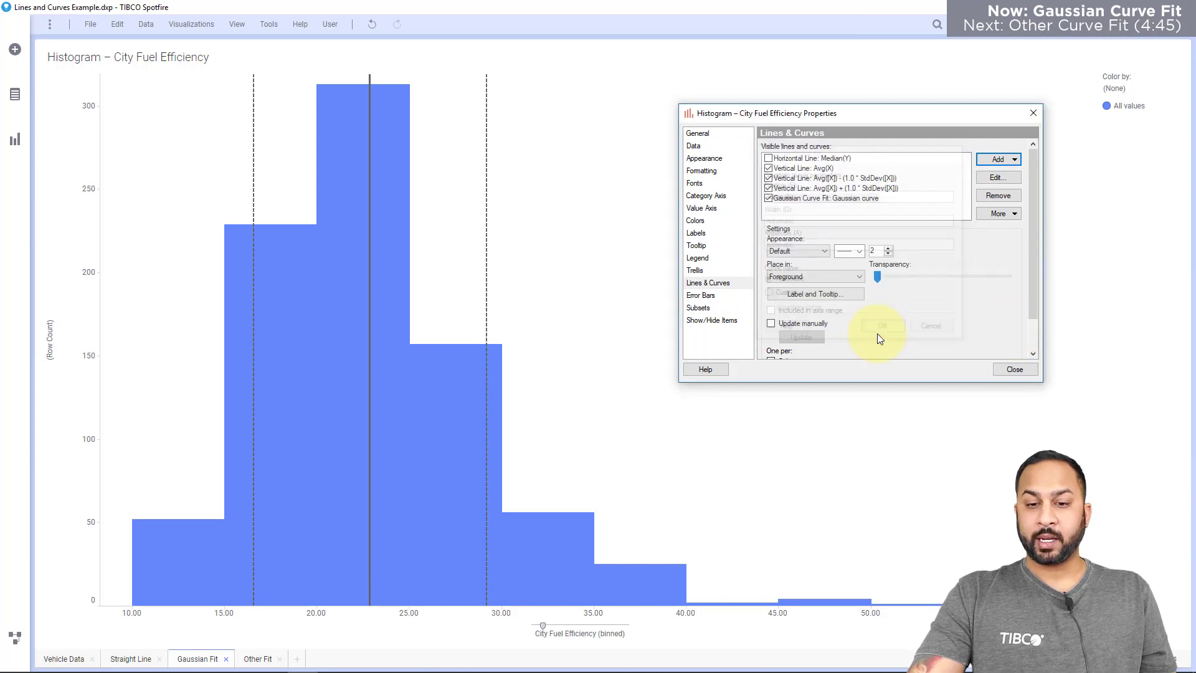
pyautogui.moveTo(517, 362)
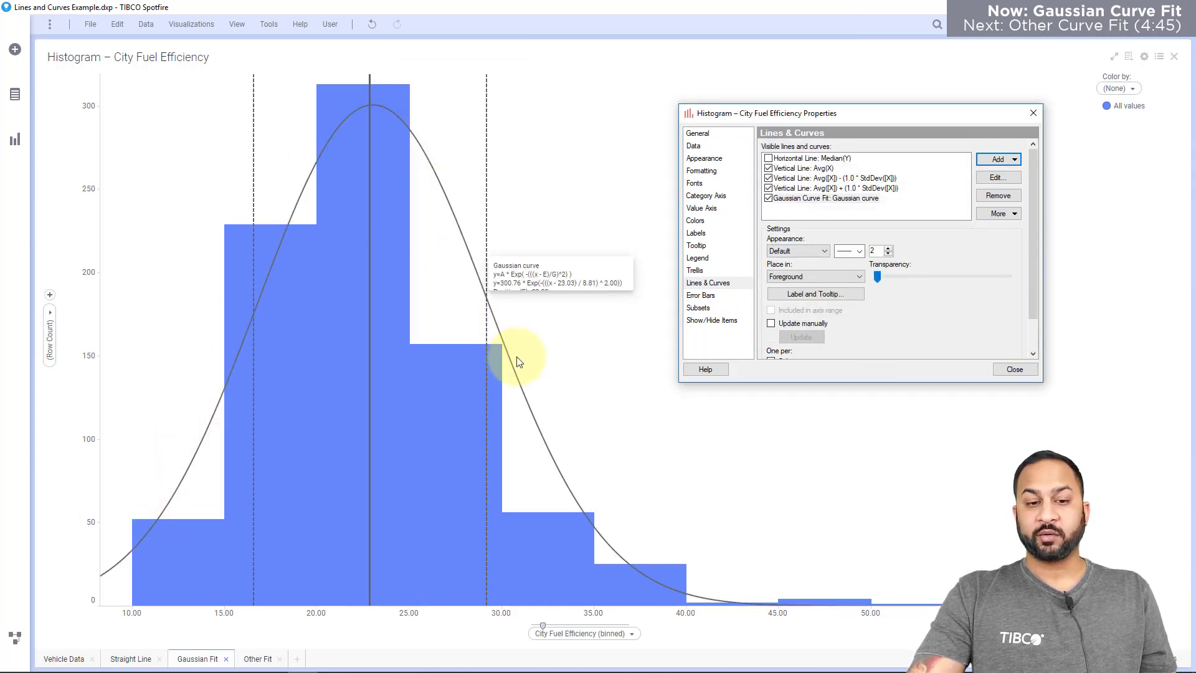
# Hide the average and both standard deviation vertical lines, leaving only the Gaussian curve displayed
pyautogui.click(769, 169)
pyautogui.click(769, 178)
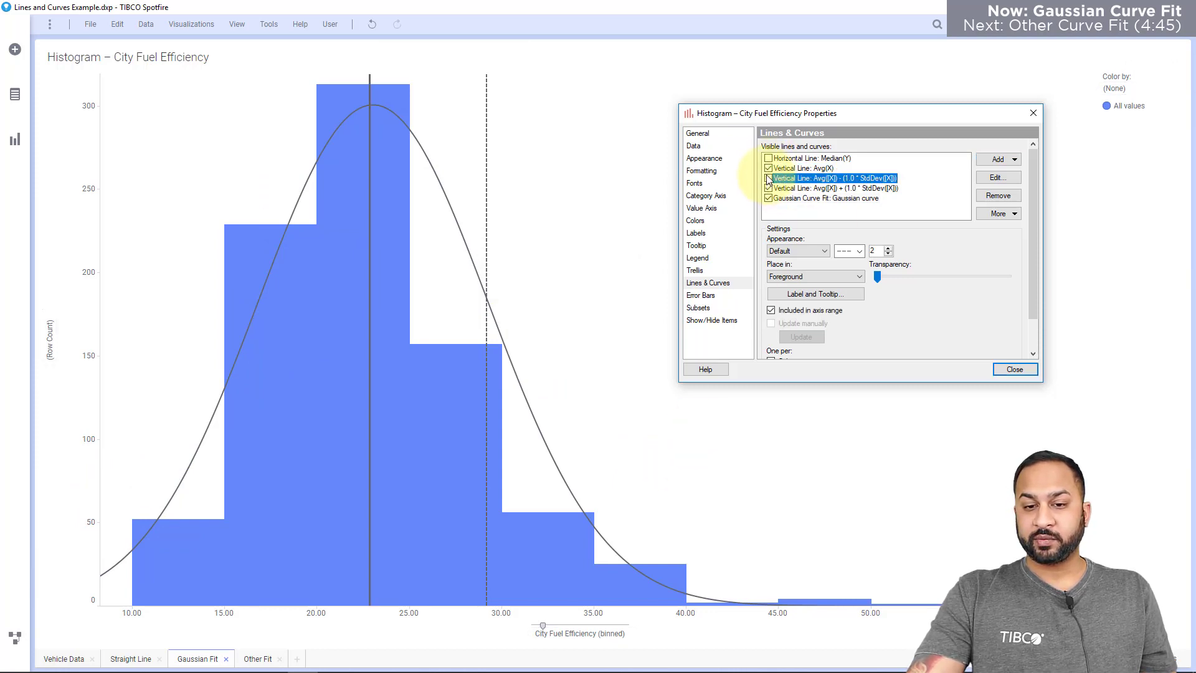
pyautogui.click(768, 178)
pyautogui.click(769, 169)
pyautogui.click(769, 188)
pyautogui.click(769, 179)
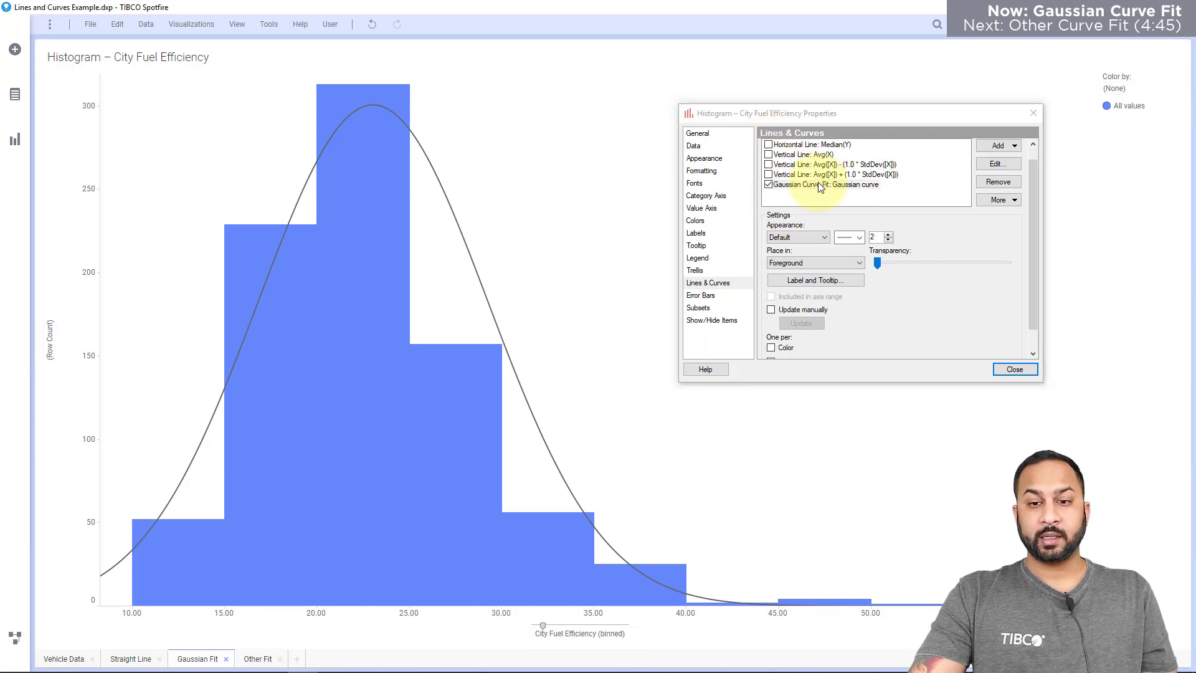
# Switch the Gaussian curve to manual updating, and update it with the histogram bars from 30 upward filtered out
pyautogui.click(804, 309)
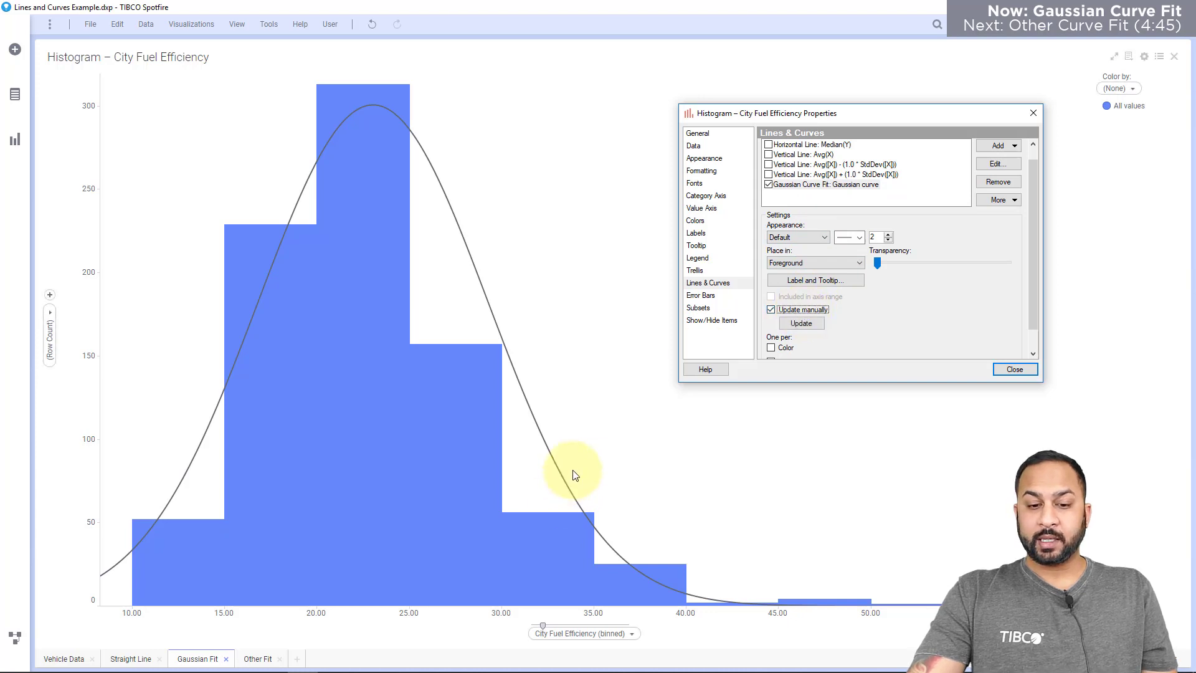
pyautogui.moveTo(572, 471); pyautogui.dragTo(989, 621)
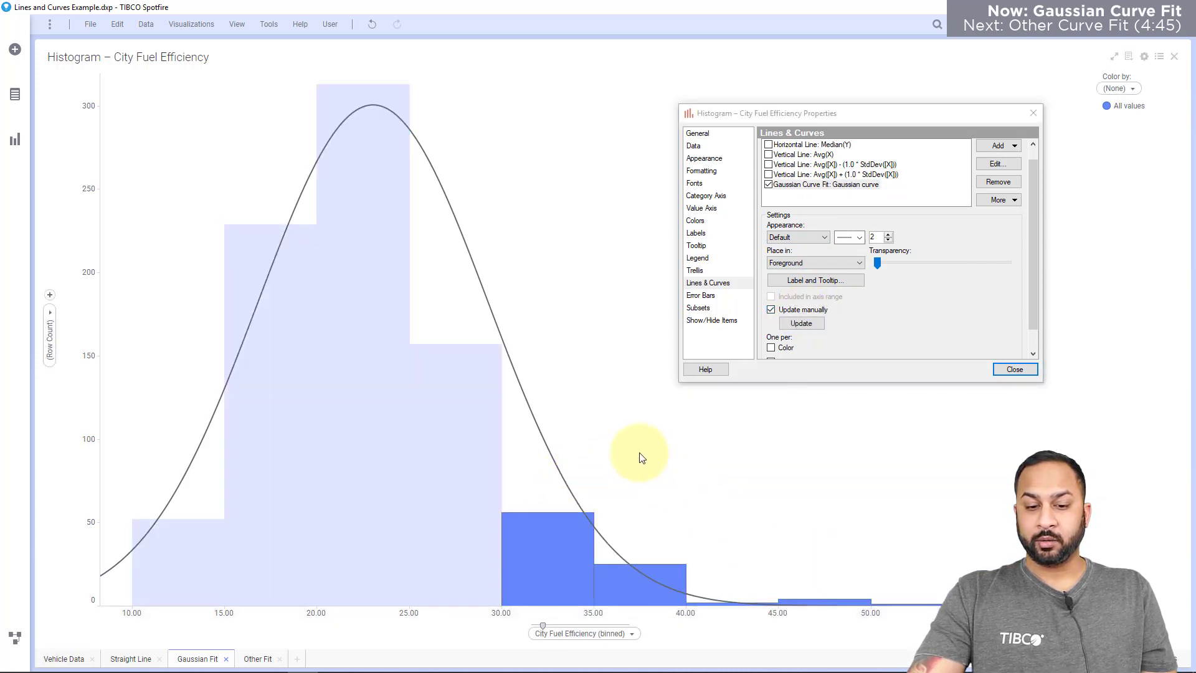
pyautogui.rightClick(640, 453)
pyautogui.moveTo(737, 287)
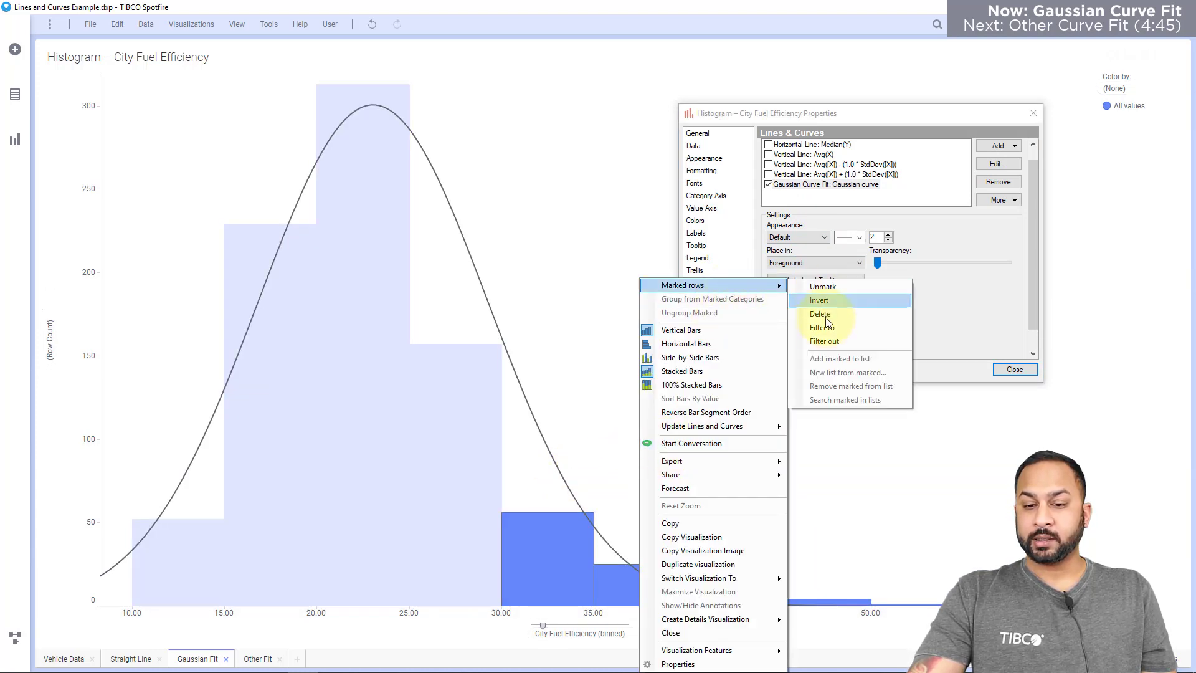
pyautogui.click(820, 343)
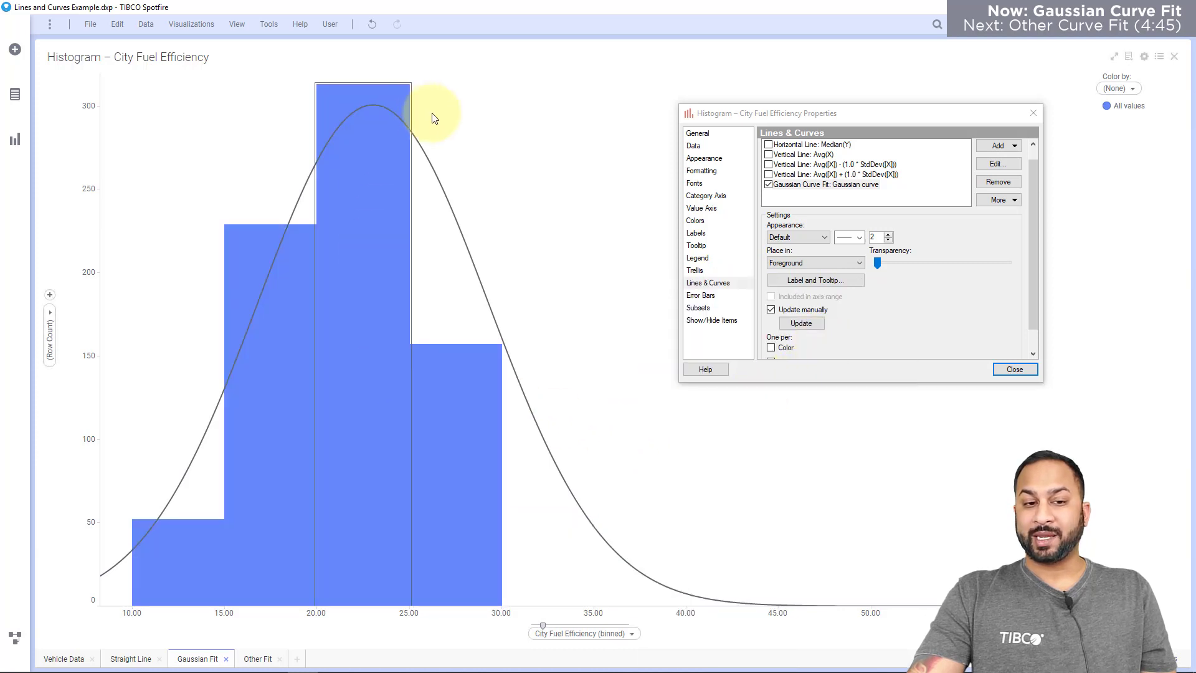
pyautogui.click(802, 324)
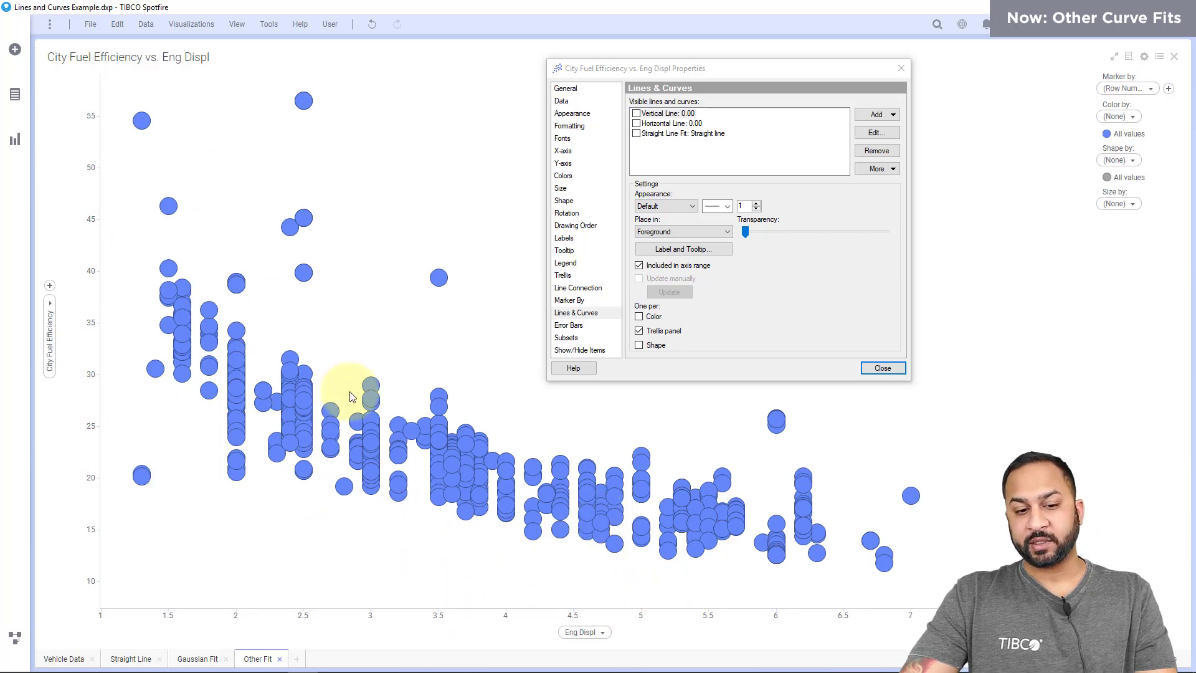
# Add a logarithmic and an exponential curve fit to the City Fuel Efficiency vs. Eng Displ scatter plot
pyautogui.click(877, 115)
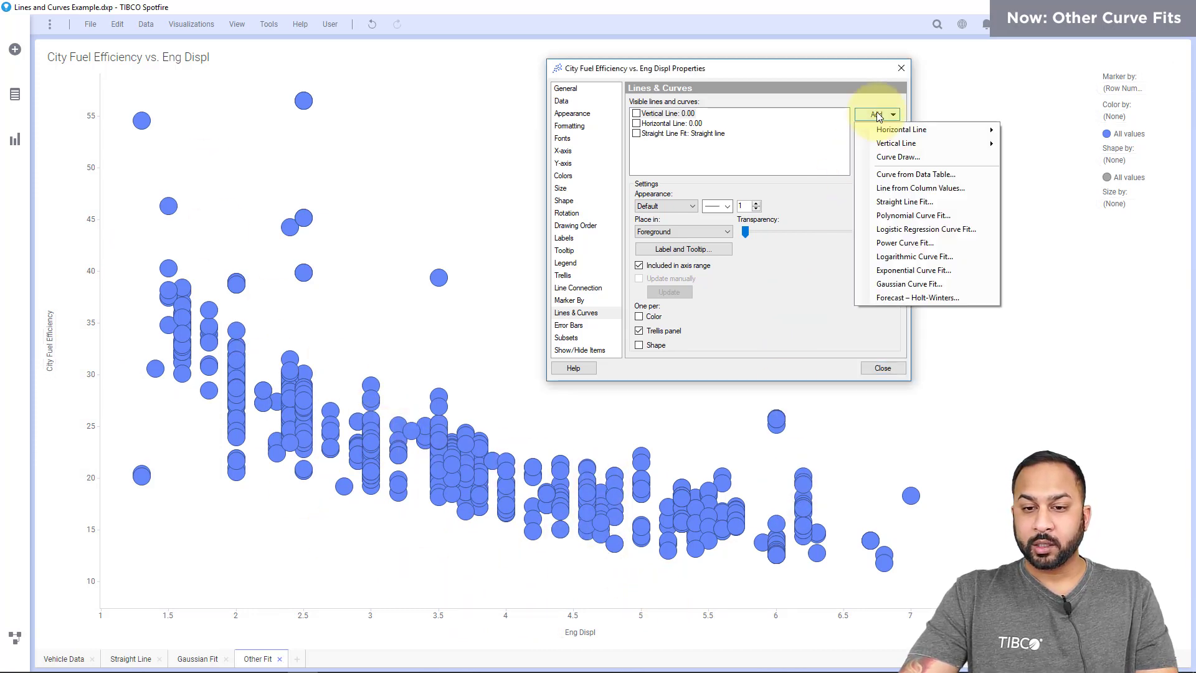
pyautogui.click(899, 259)
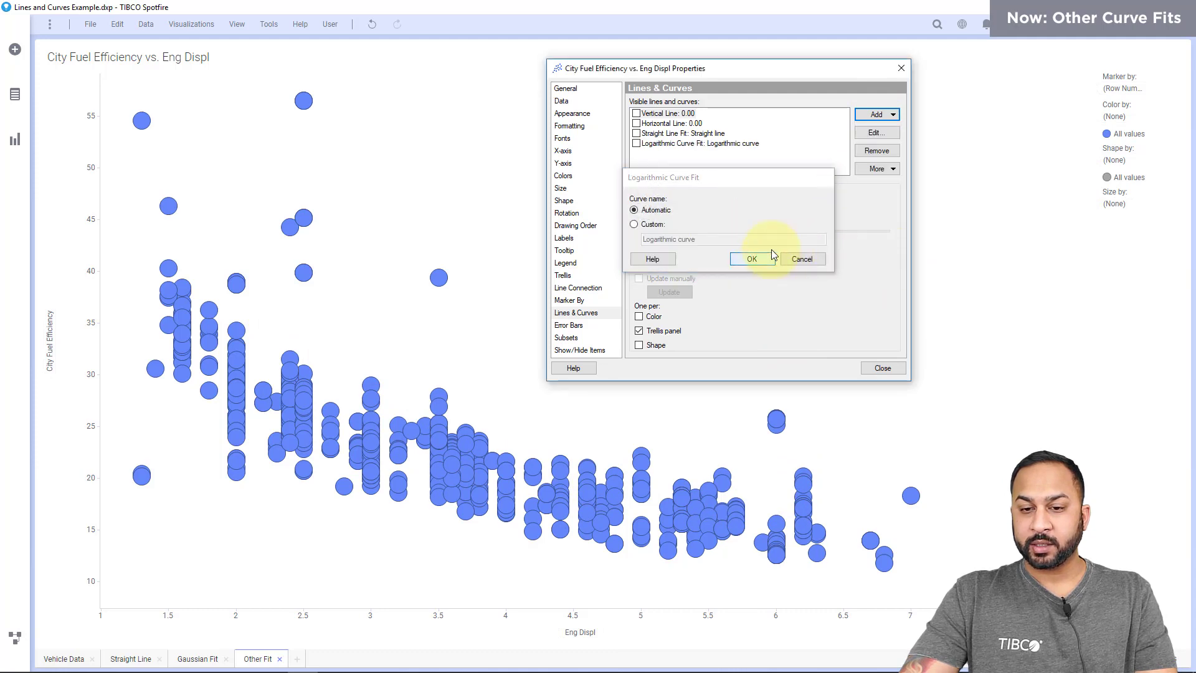
pyautogui.click(757, 260)
pyautogui.click(876, 116)
pyautogui.click(889, 270)
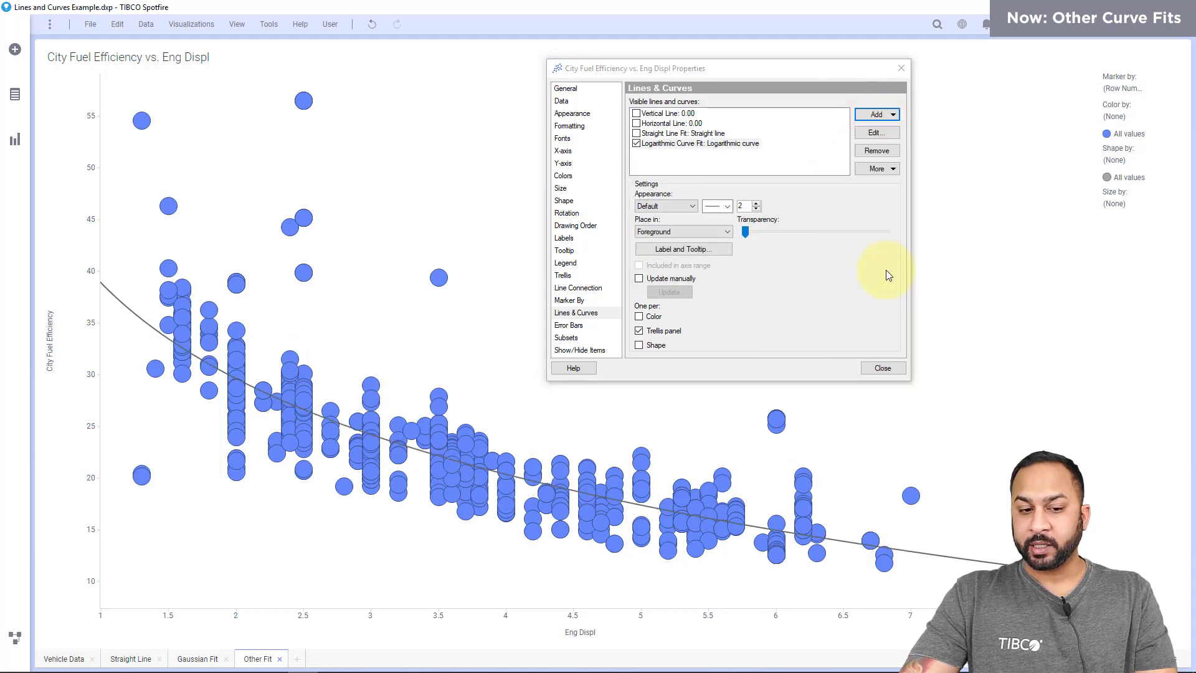
pyautogui.click(752, 259)
# Add a polynomial curve fit of degree 2 to the scatter plot and open its label and tooltip settings
pyautogui.click(876, 114)
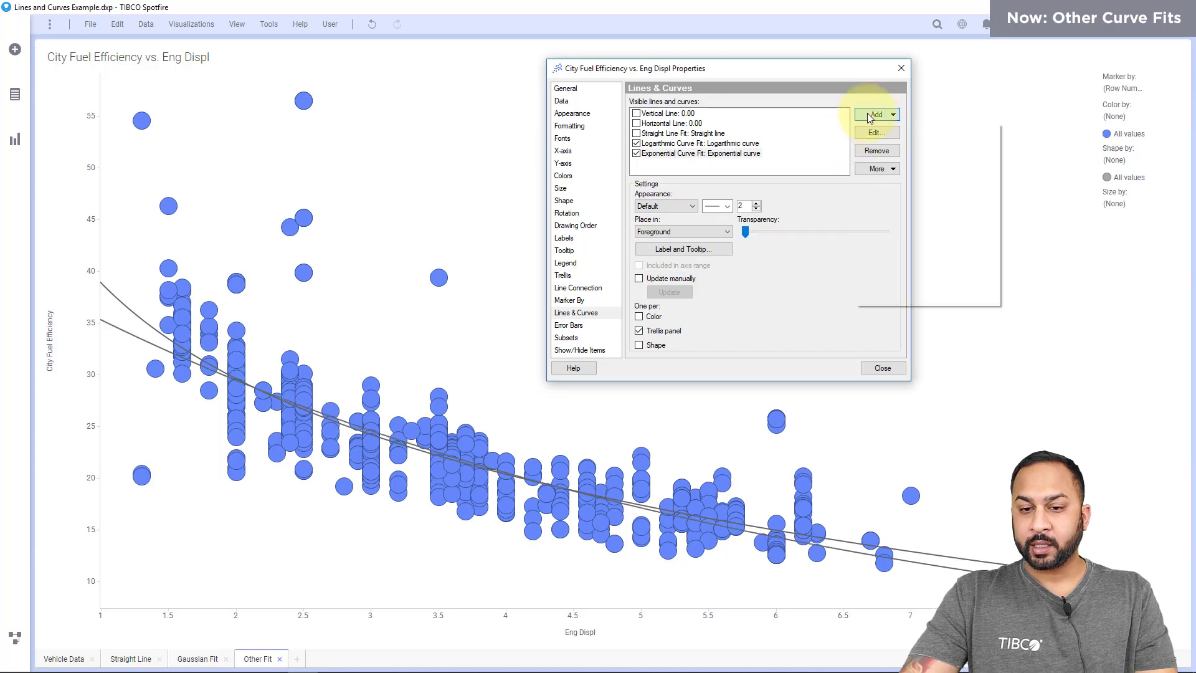
pyautogui.click(895, 217)
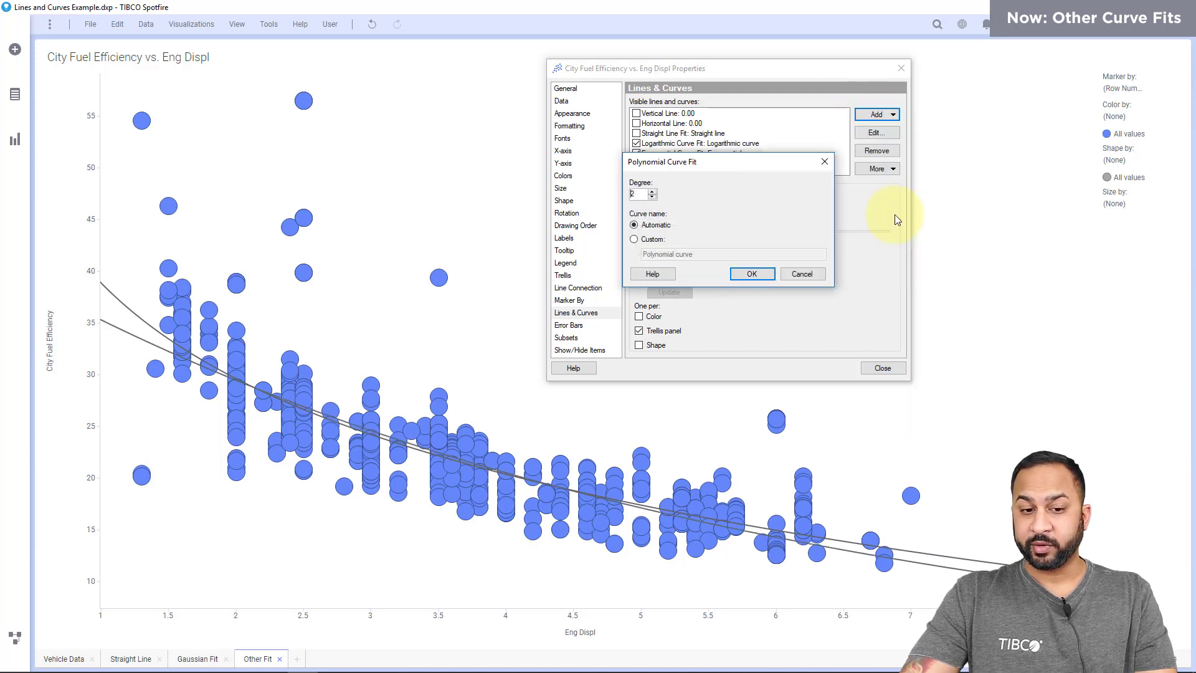
pyautogui.click(749, 271)
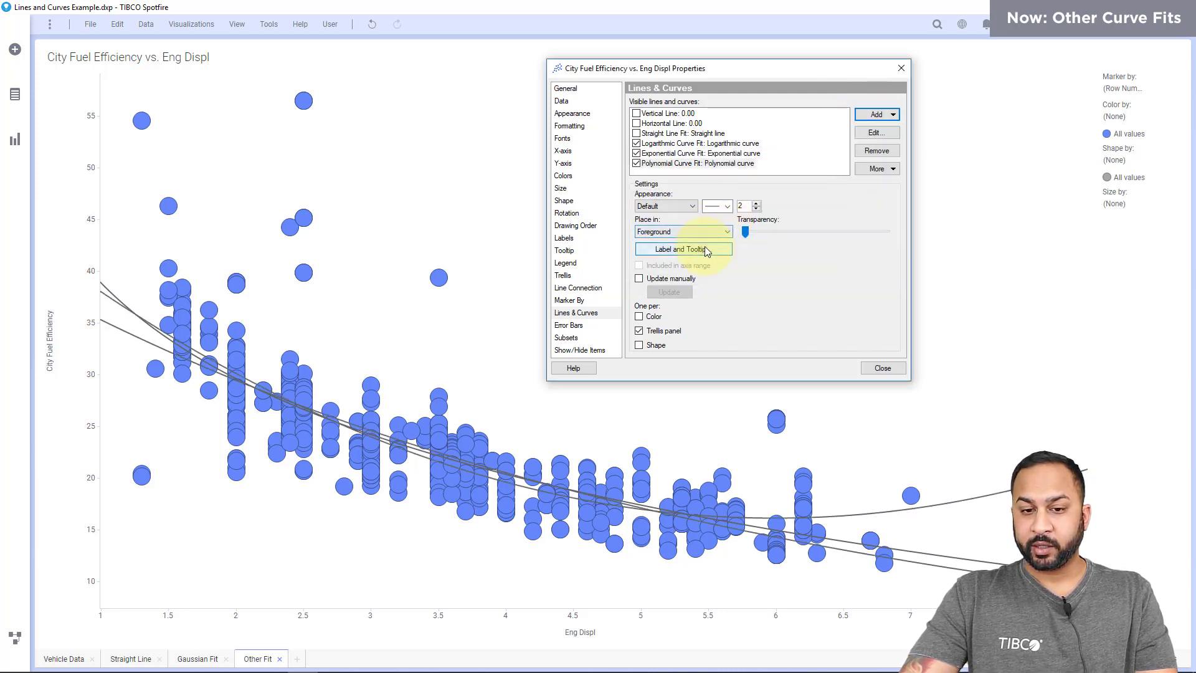
pyautogui.click(704, 247)
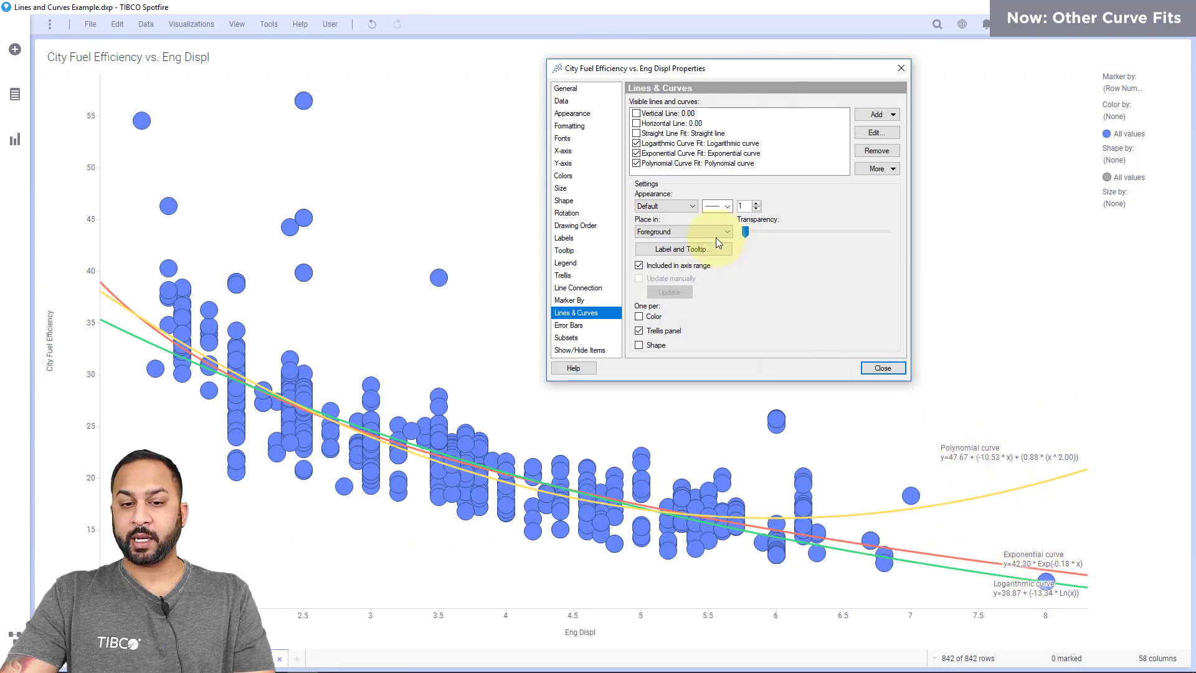
# Review the appearance settings of the polynomial, exponential and logarithmic curve fits in turn
pyautogui.click(697, 164)
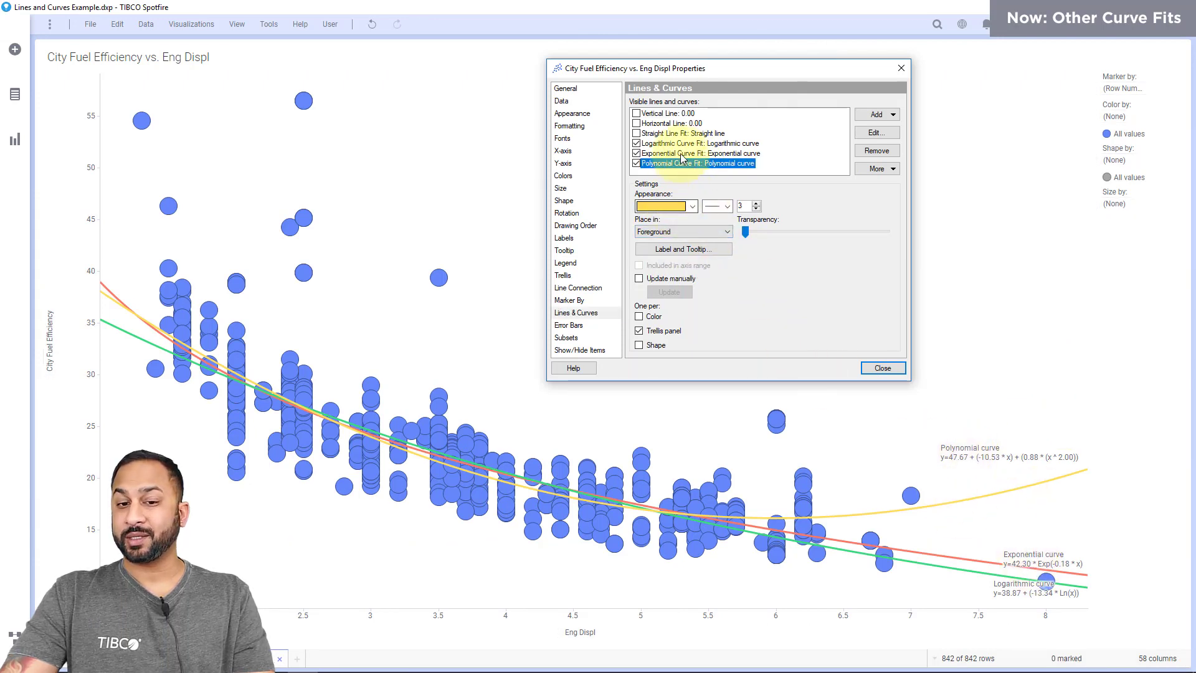
pyautogui.click(682, 153)
pyautogui.click(659, 143)
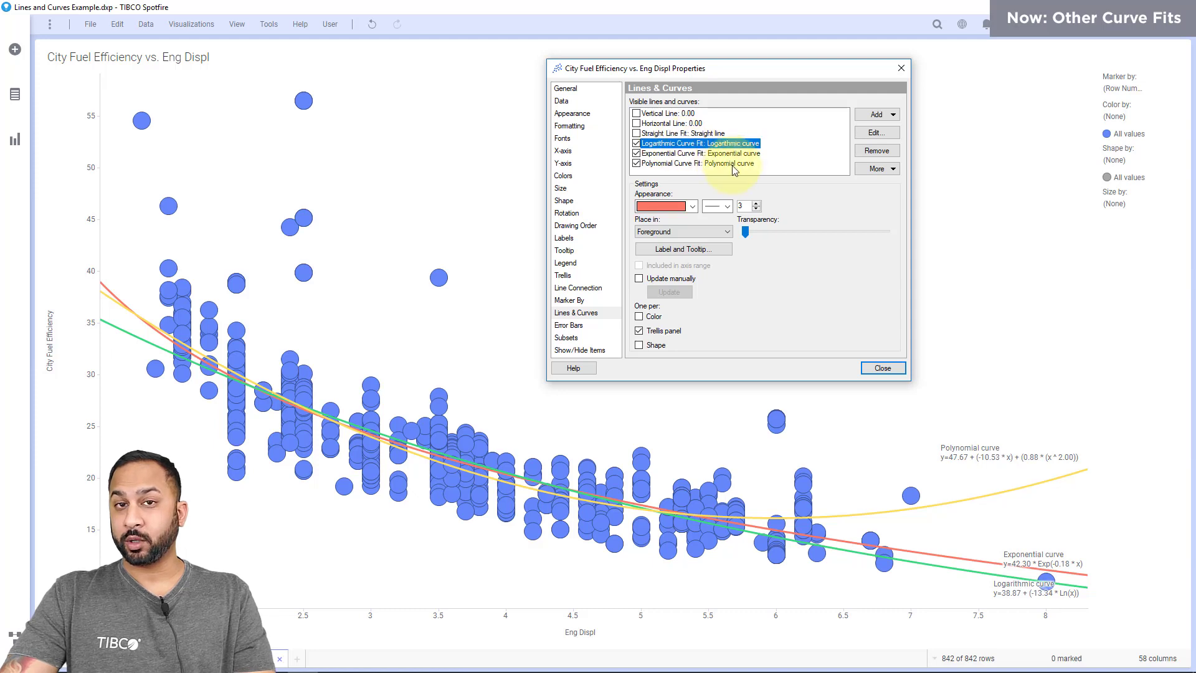
# Include the lines and curves in the scatter plot's legend and return to the Lines & Curves settings
pyautogui.click(579, 266)
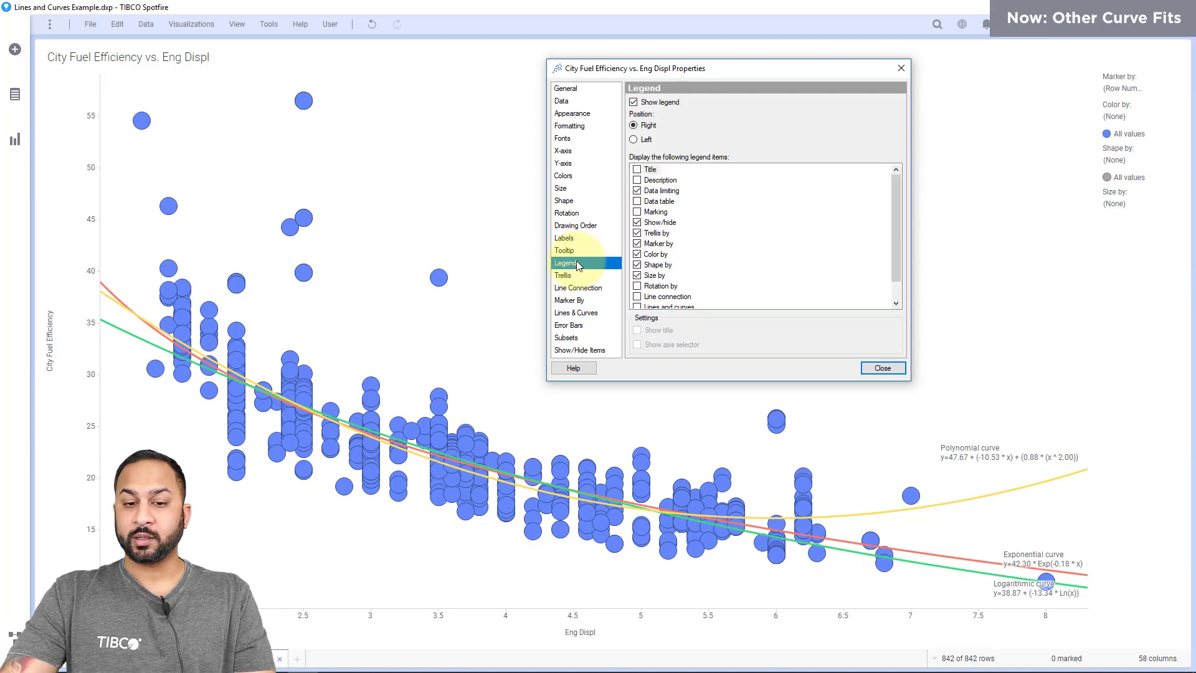
pyautogui.click(636, 306)
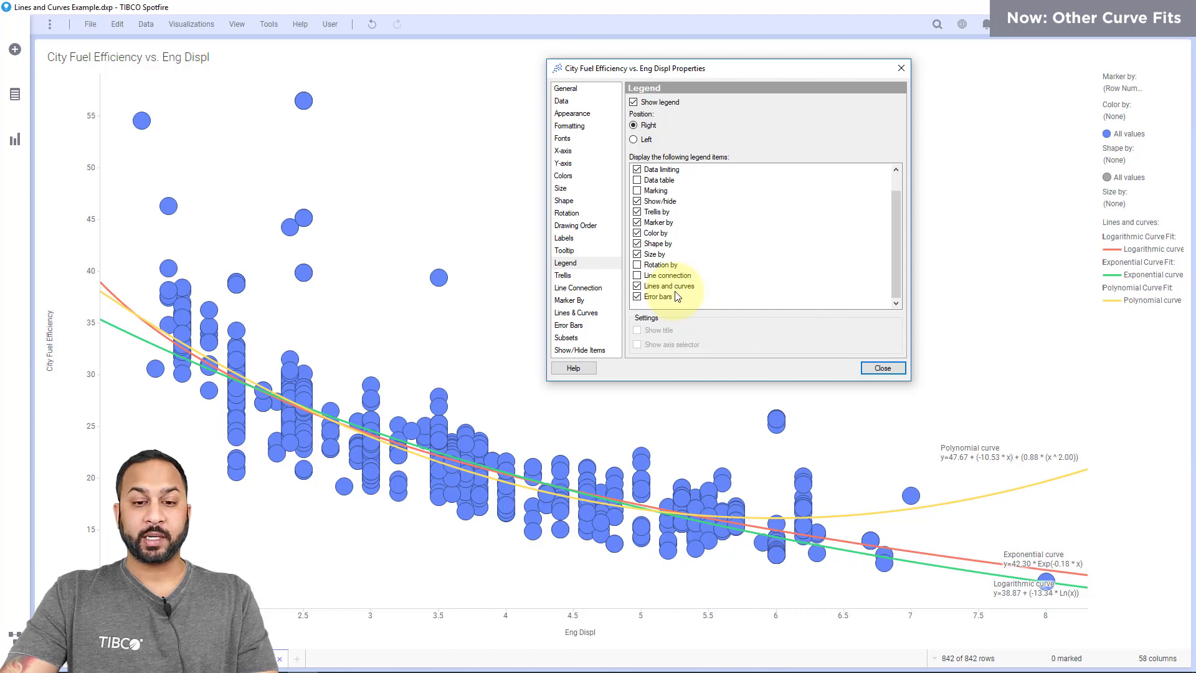
pyautogui.click(576, 313)
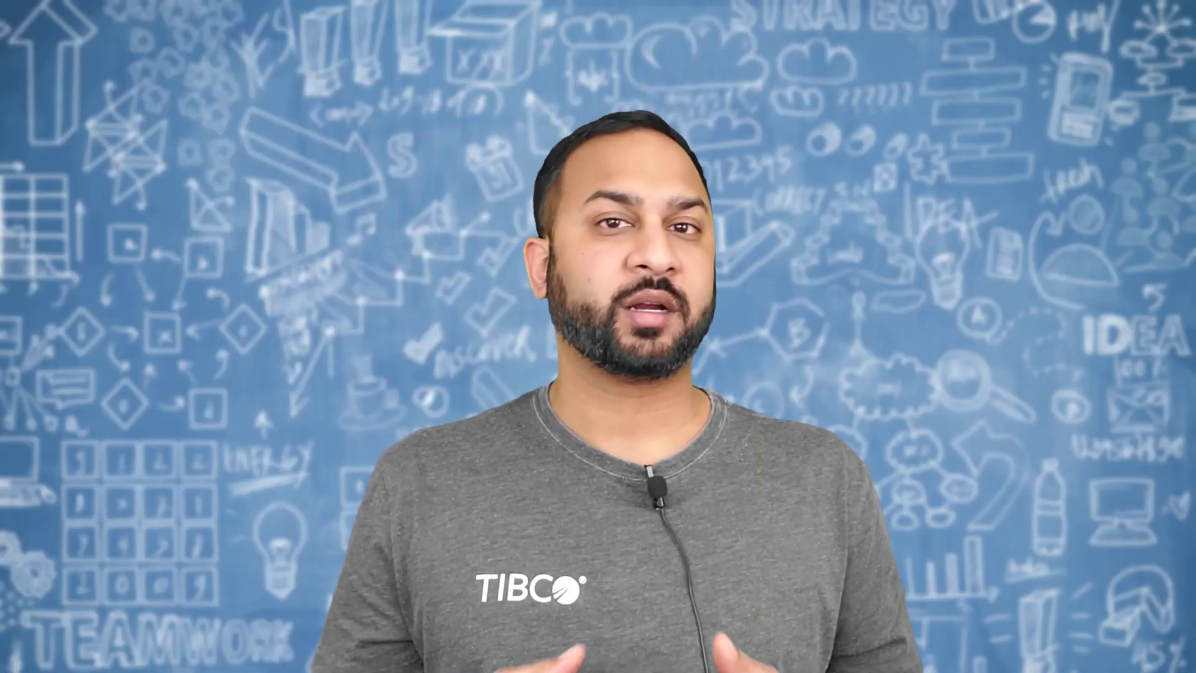